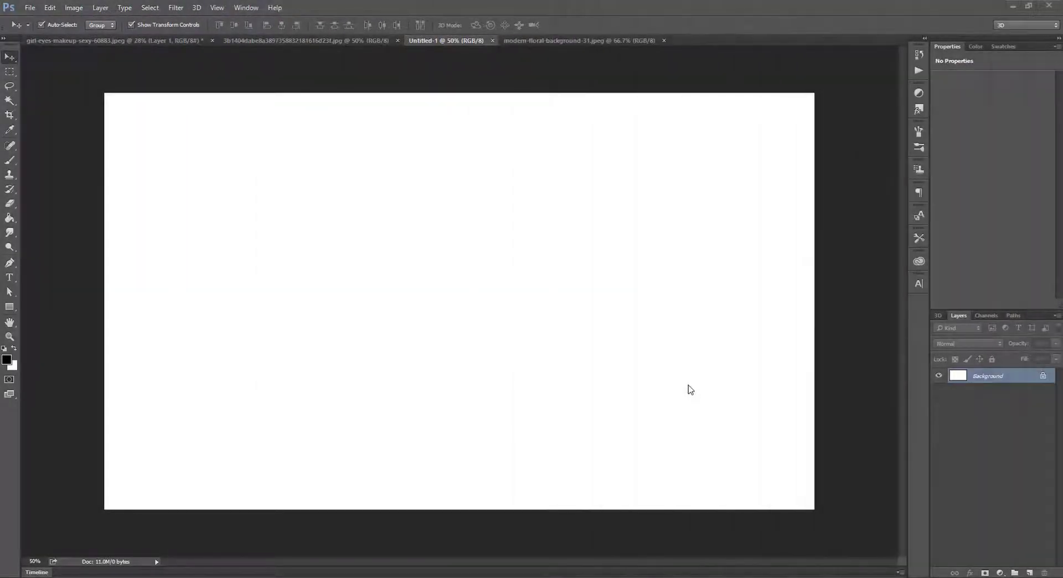
Add a Gradient Fill layer with a reversed radial style scaled to 248%
left_click(999, 572)
left_click(1002, 341)
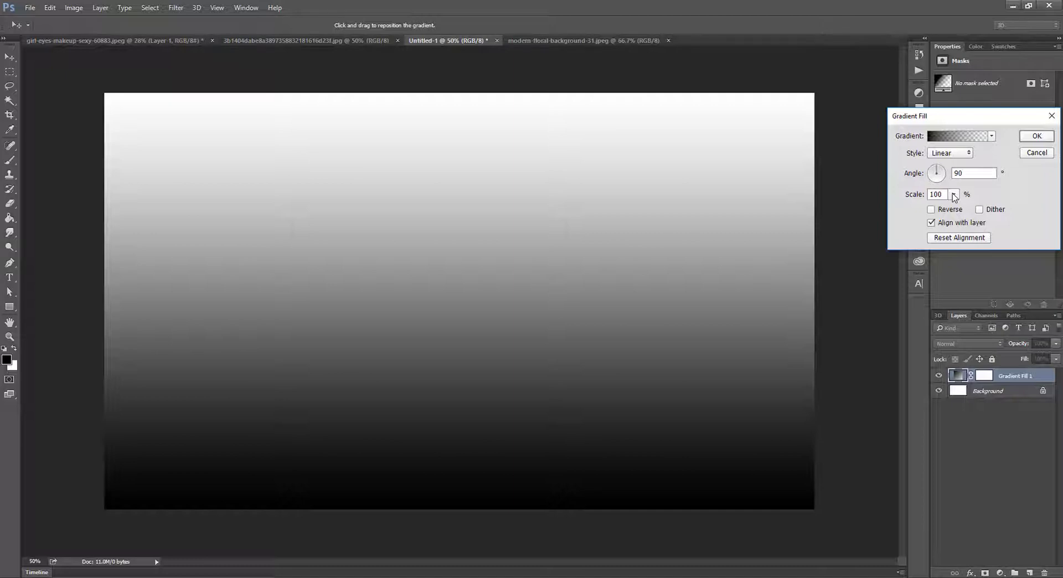
left_click(959, 158)
left_click(959, 173)
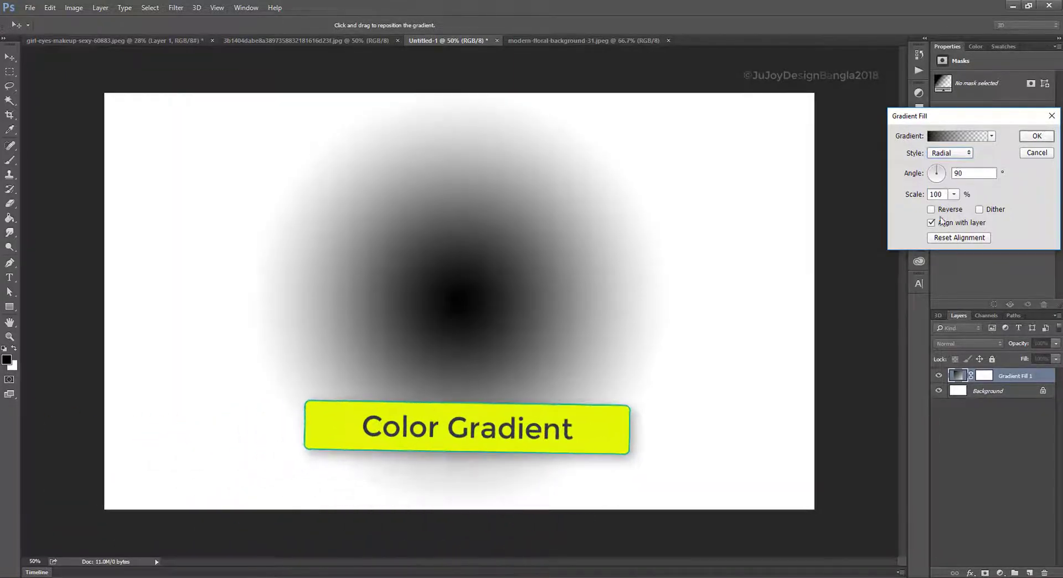
left_click(948, 210)
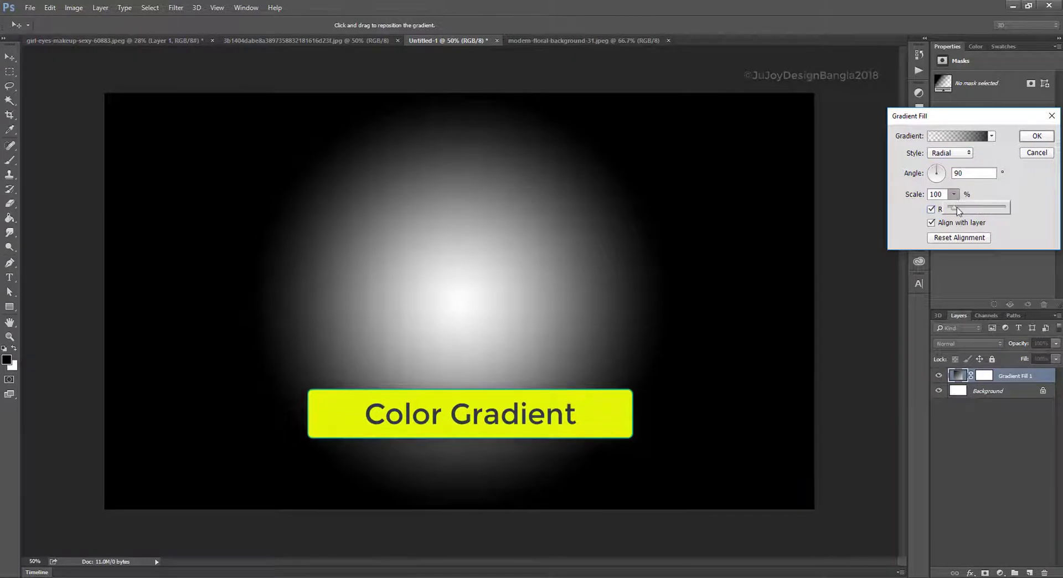
left_click_drag(957, 208, 963, 207)
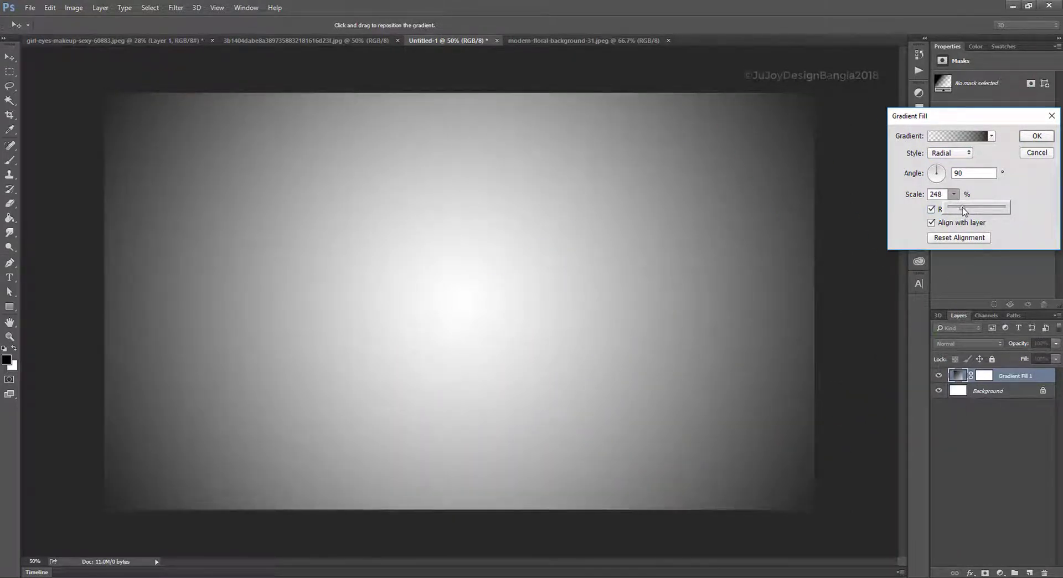
left_click(1036, 137)
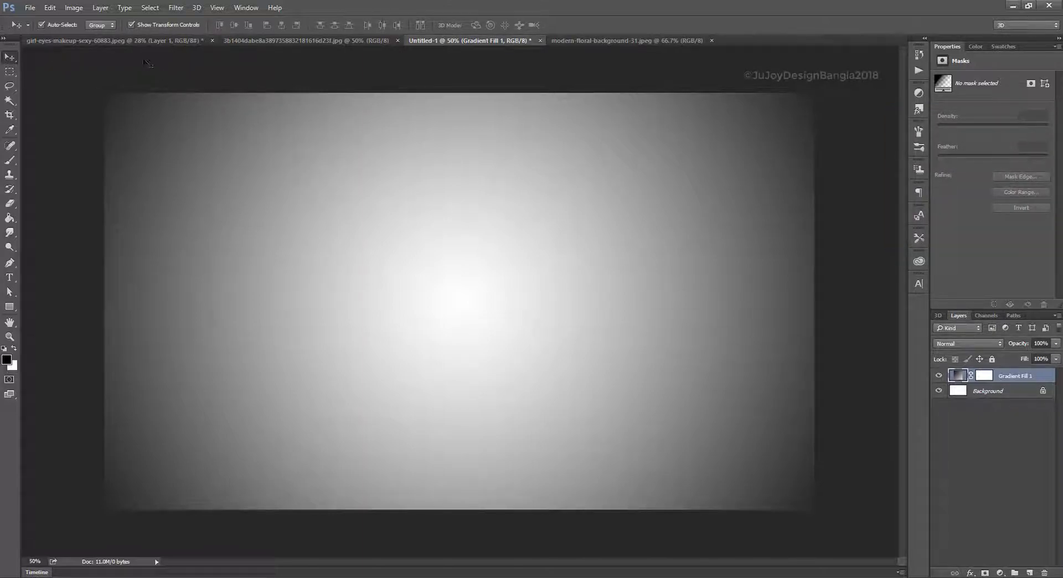
Copy the woman's portrait onto the gradient canvas, scale it to 51% and centre it
left_click(140, 42)
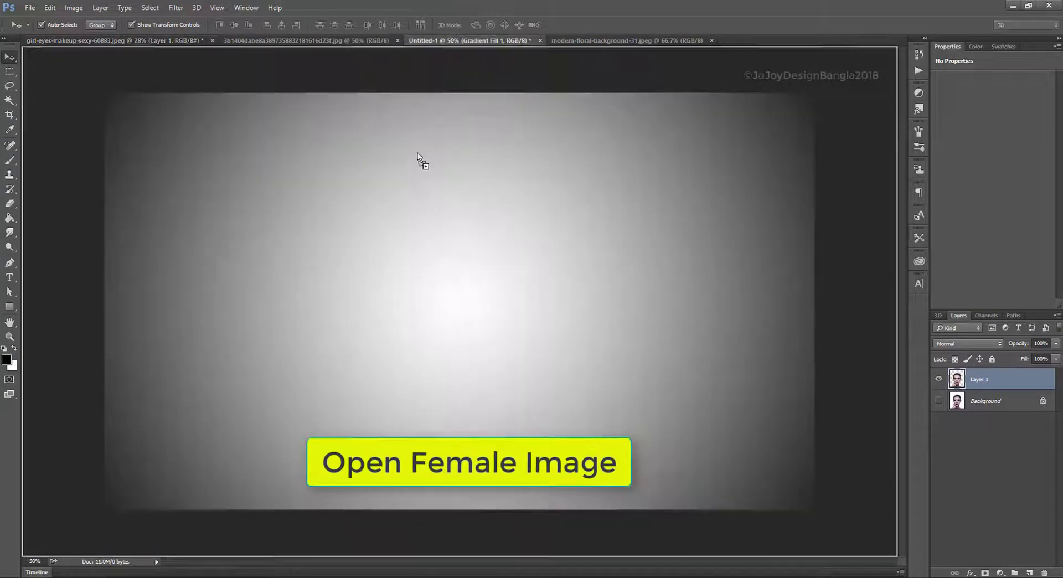
left_click_drag(451, 42, 417, 299)
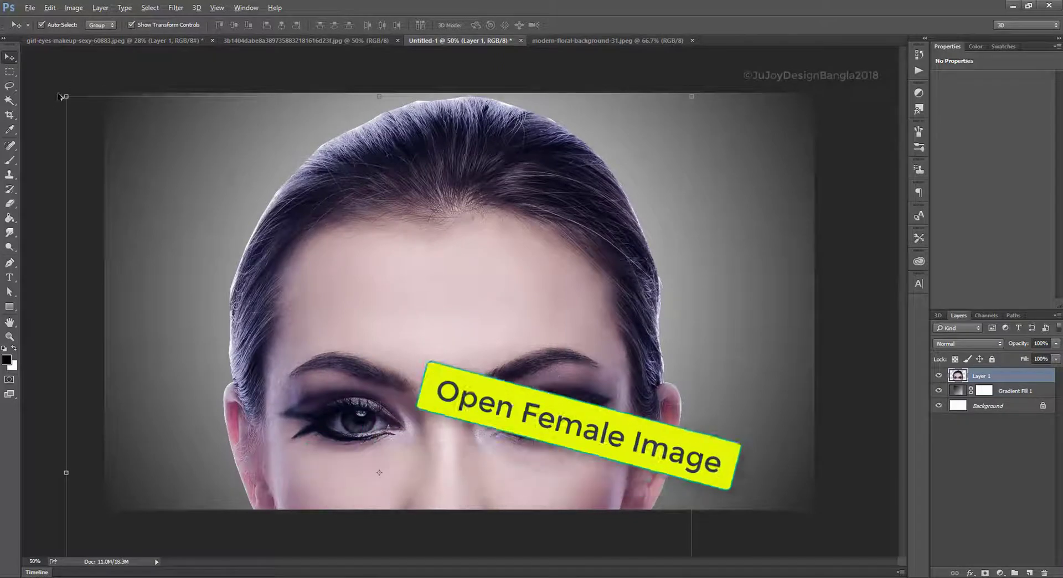
key("ctrl+t")
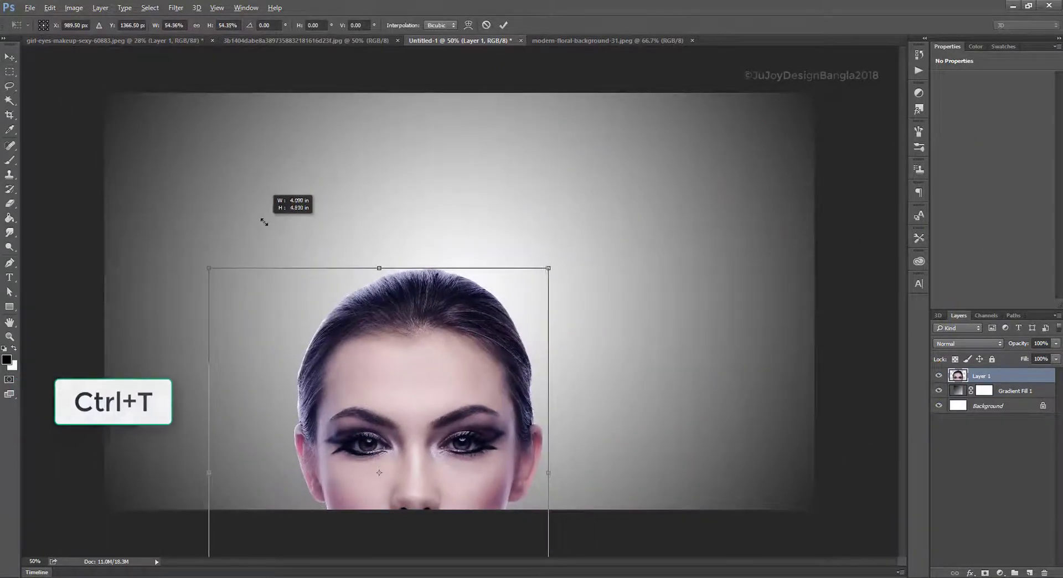
left_click_drag(149, 133, 271, 227)
mouse_move(390, 369)
left_mouse_down()
mouse_move(413, 213)
mouse_move(426, 211)
left_mouse_up()
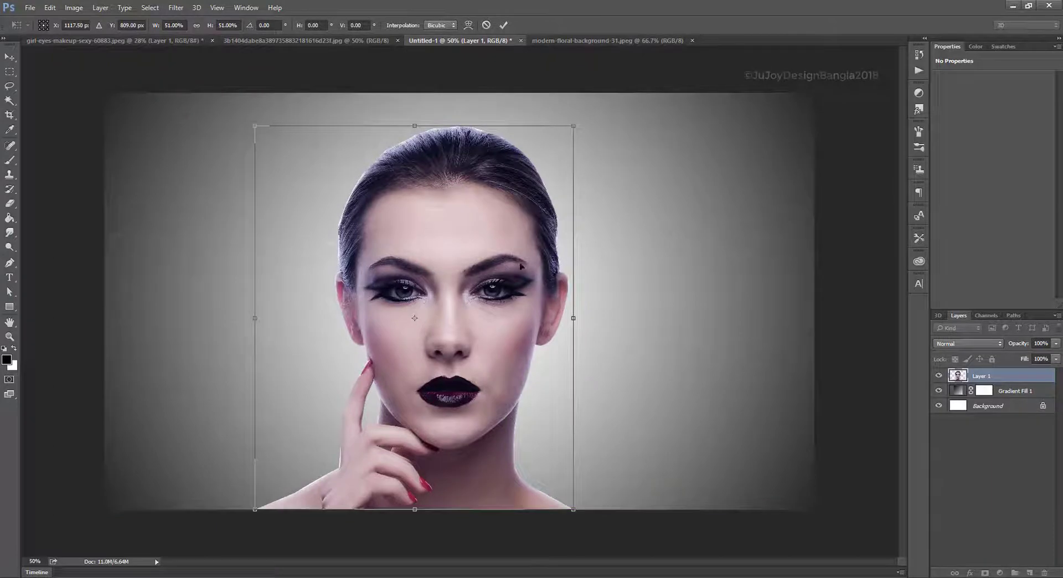
key("Return")
left_click(815, 321)
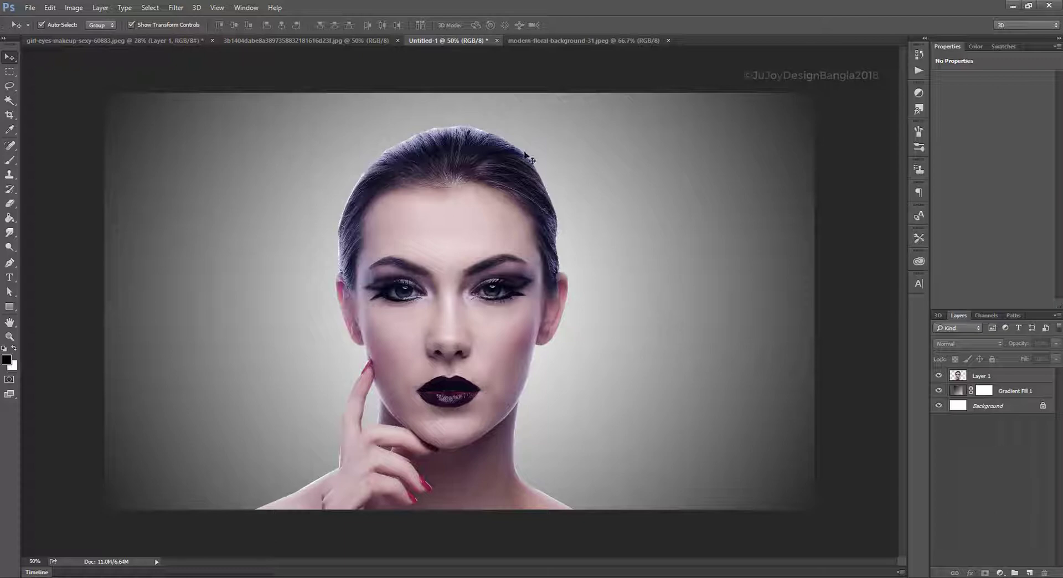
Select the right half of the man's face and drag it into the composite beside her face
left_click(311, 40)
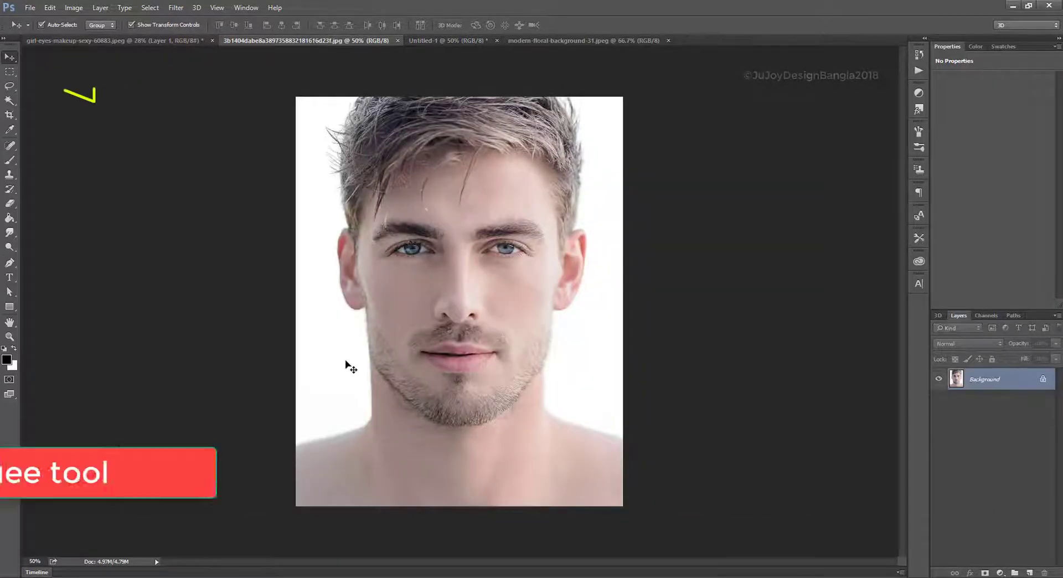
left_click(10, 72)
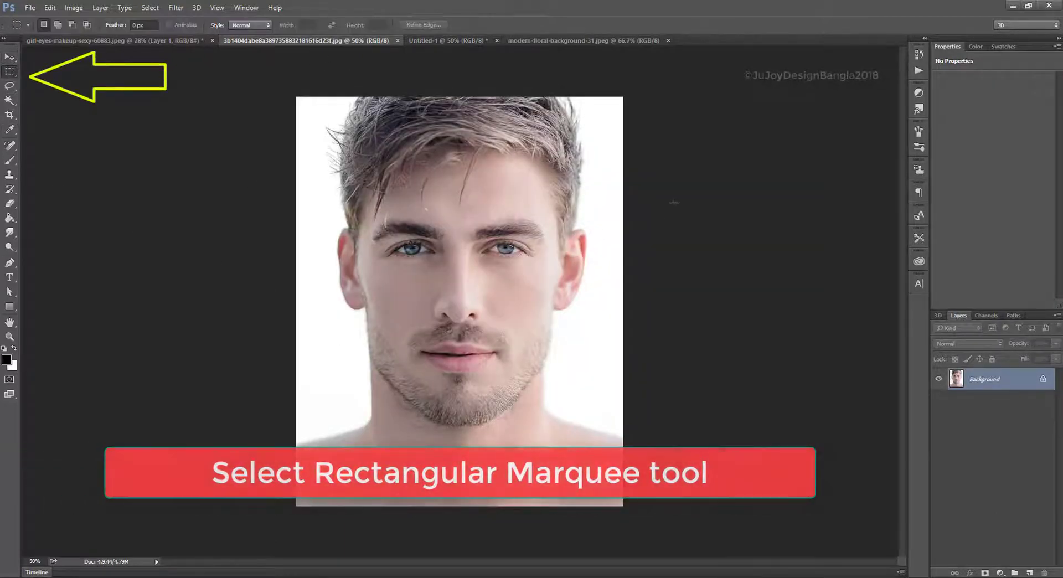
left_click_drag(623, 96, 455, 574)
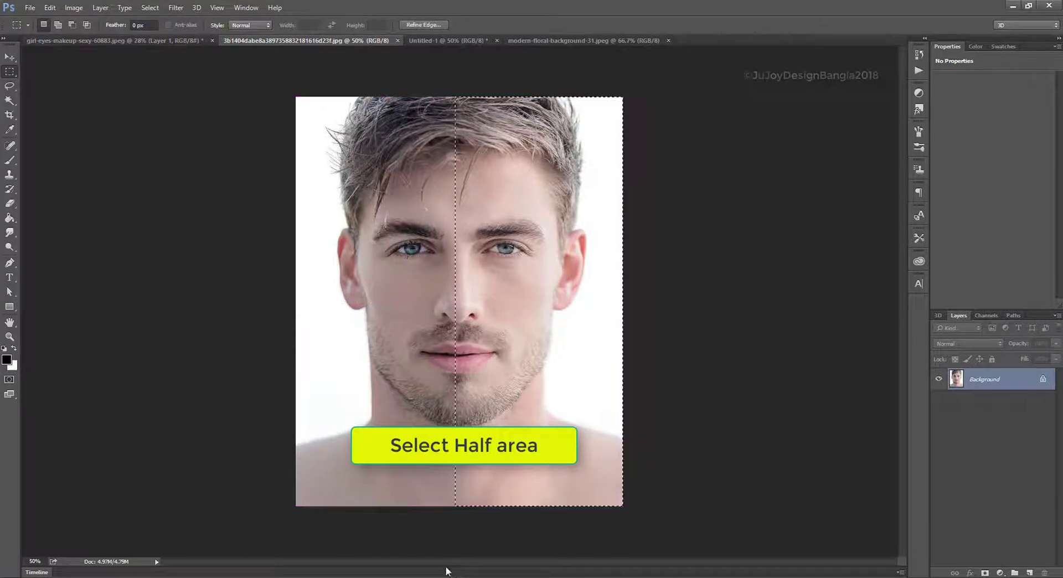
left_click(10, 56)
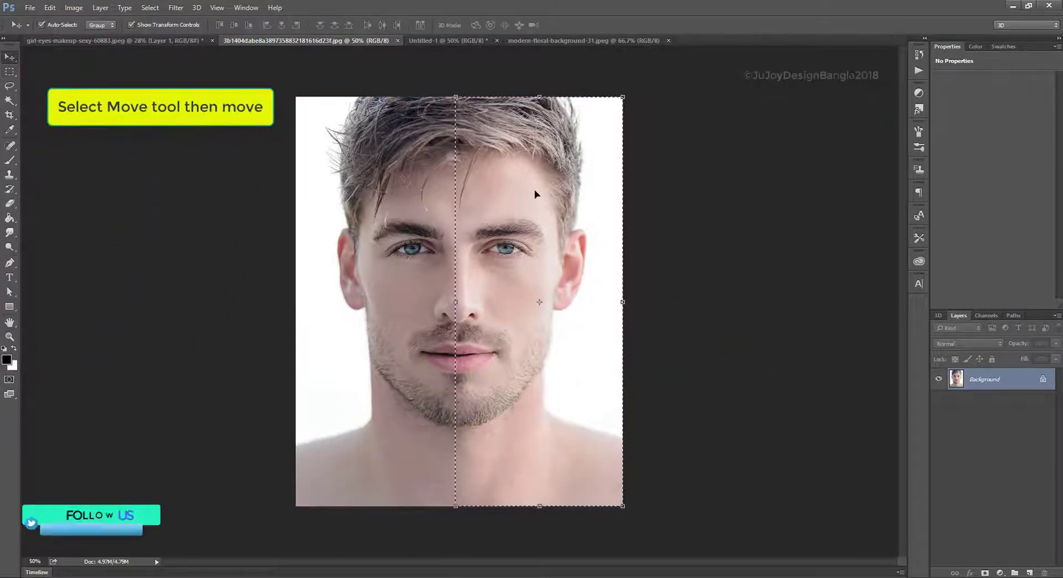
left_click_drag(528, 159, 476, 41)
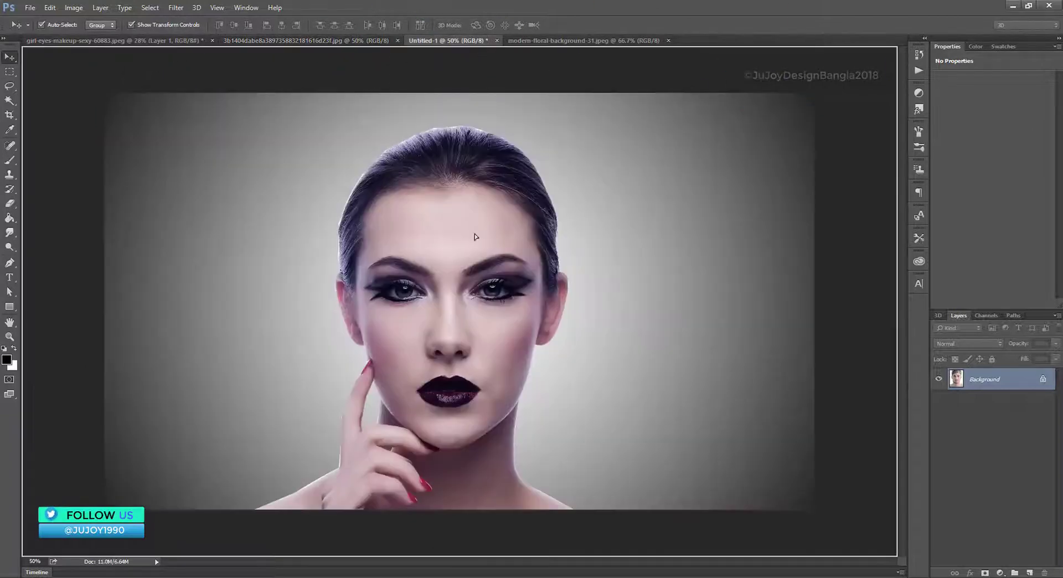
left_click_drag(476, 41, 503, 259)
left_click_drag(486, 330, 559, 257)
Scale the man's face half to about 96.7% and shift it slightly down
key("ctrl+t")
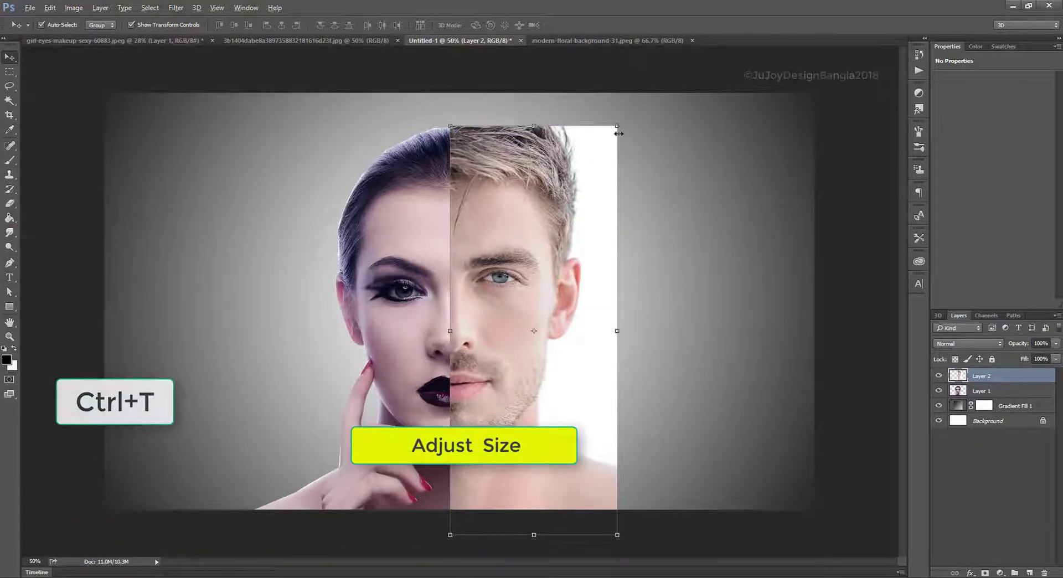
left_click_drag(617, 125, 611, 140)
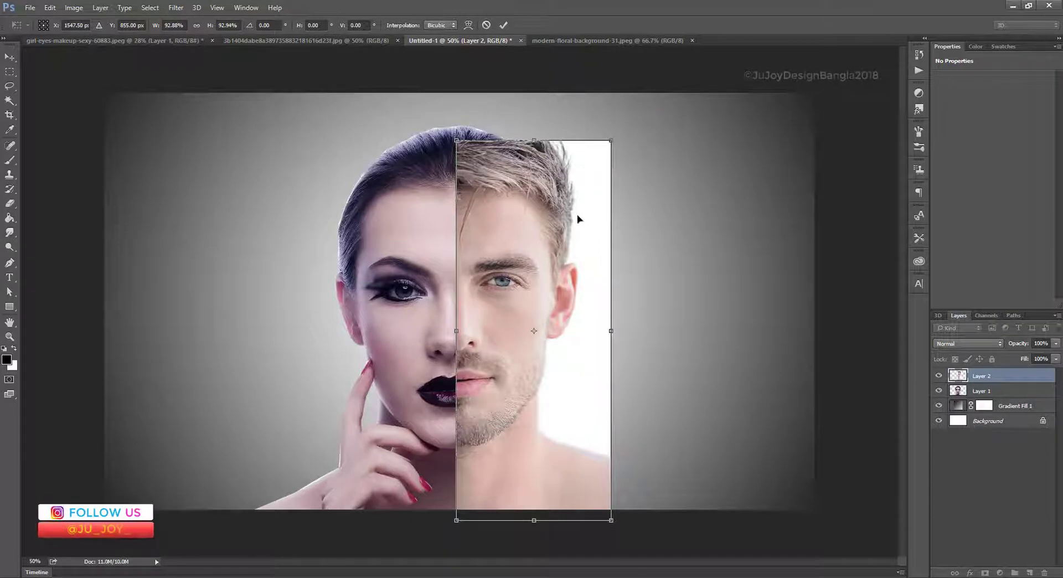
left_click_drag(608, 143, 612, 137)
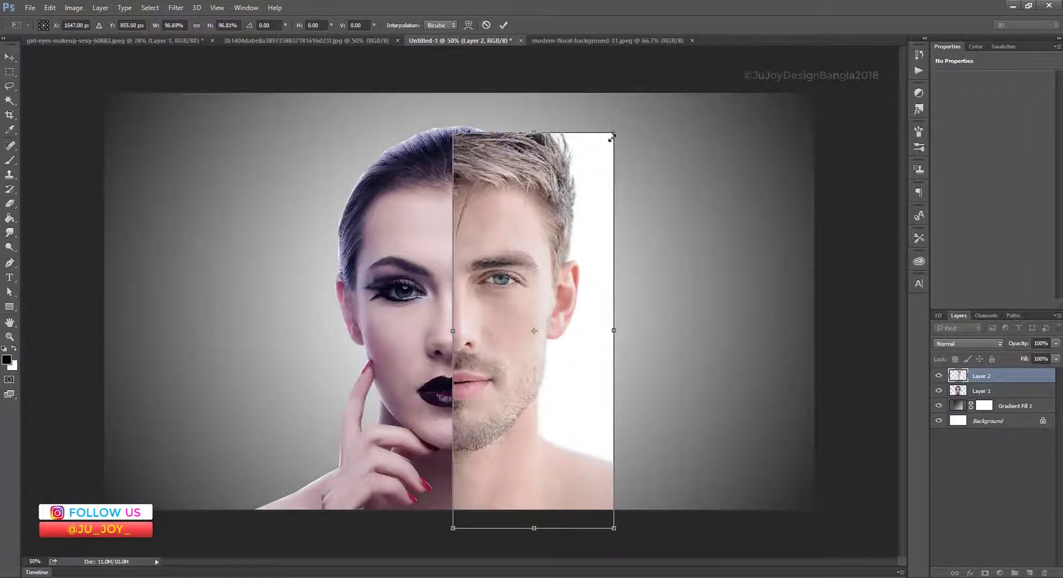
left_click_drag(597, 186, 596, 191)
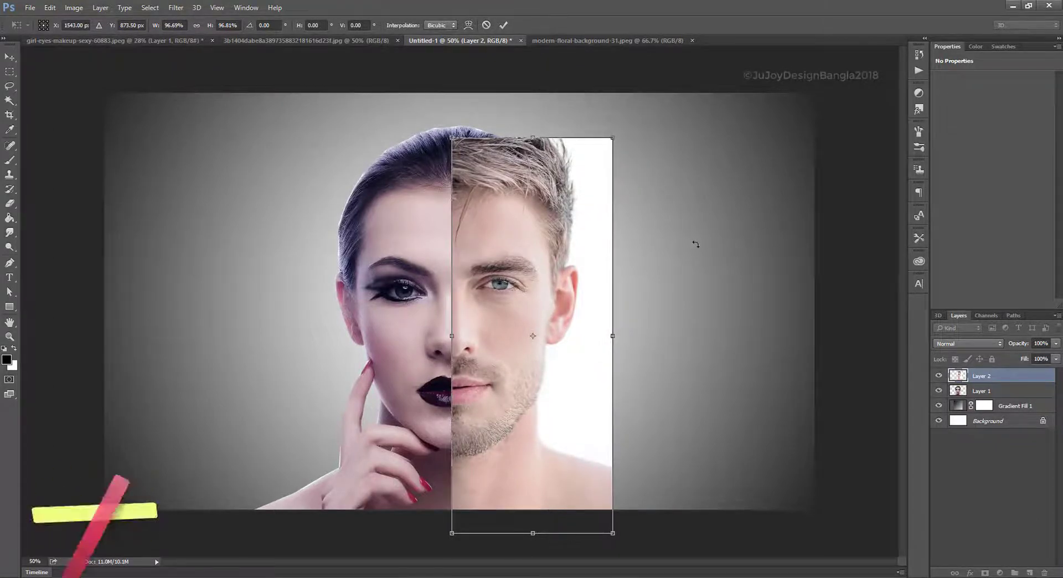
Zoom in on the seam and nudge the face half down once and left three times
key("ctrl+plus")
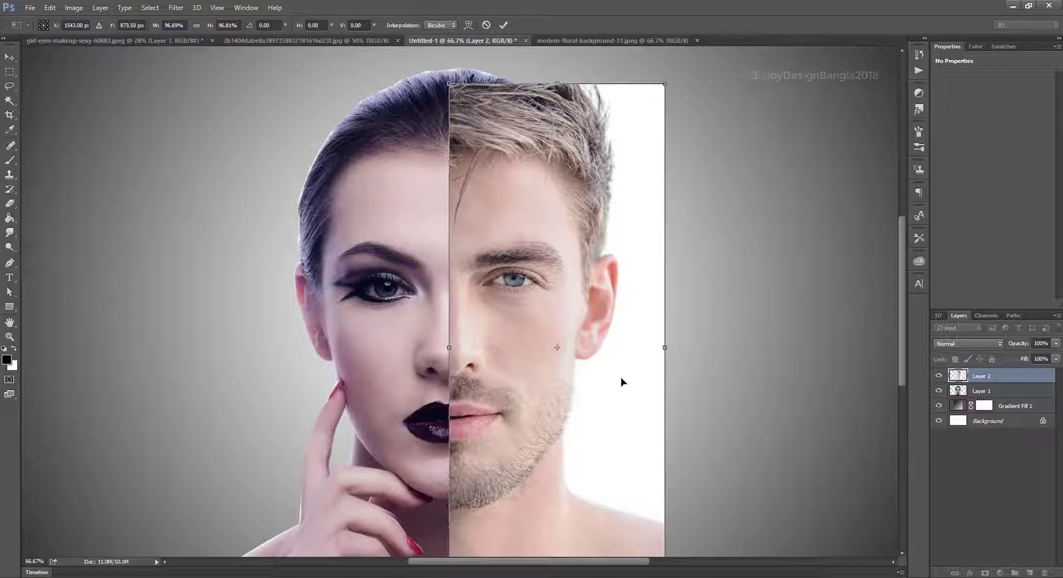
key("Down")
key("Down")
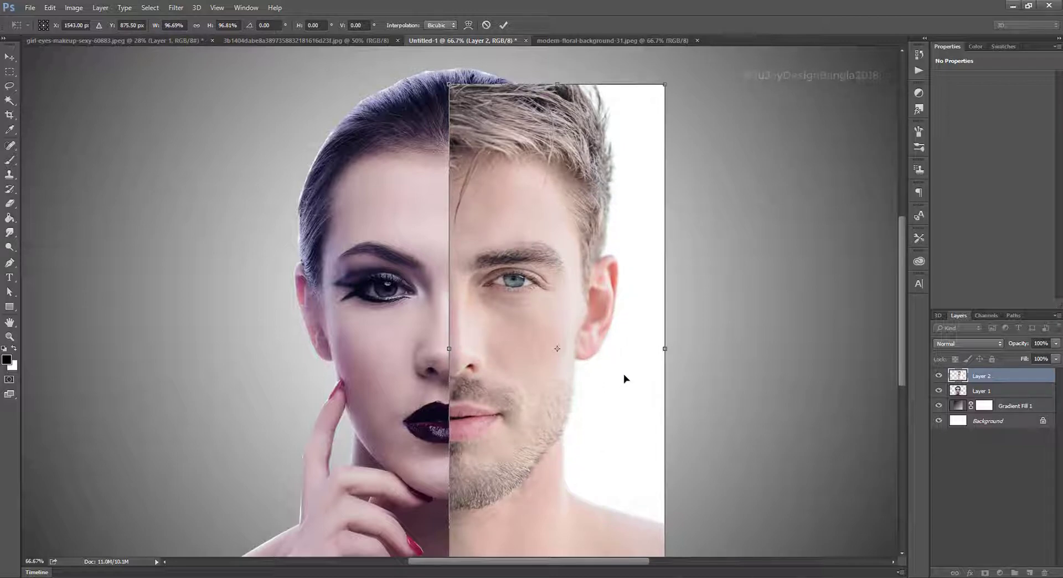
key("Left")
key("Left")
key("Left")
key("Left")
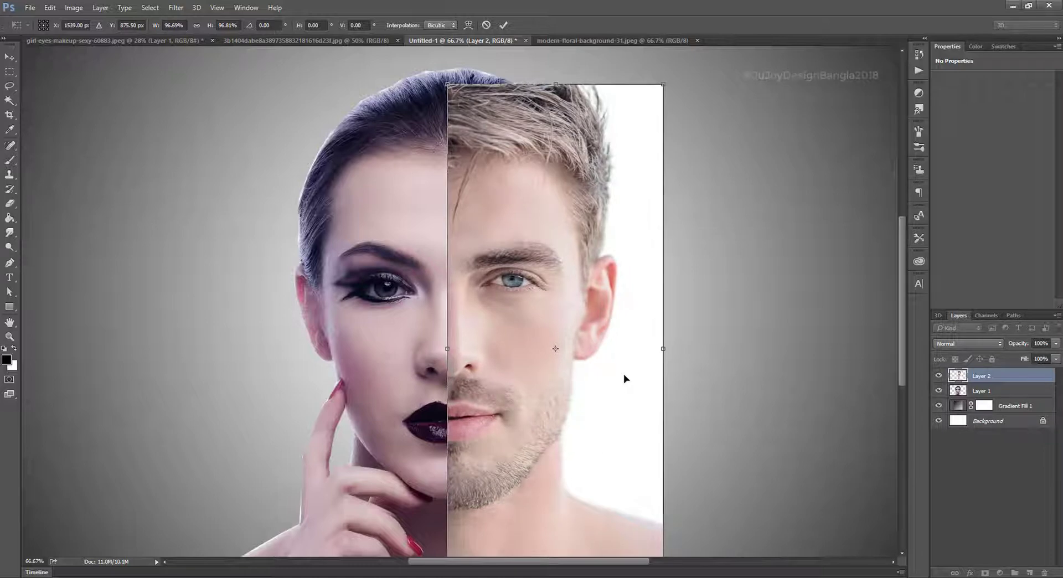
key("Left")
key("Left")
key("Left")
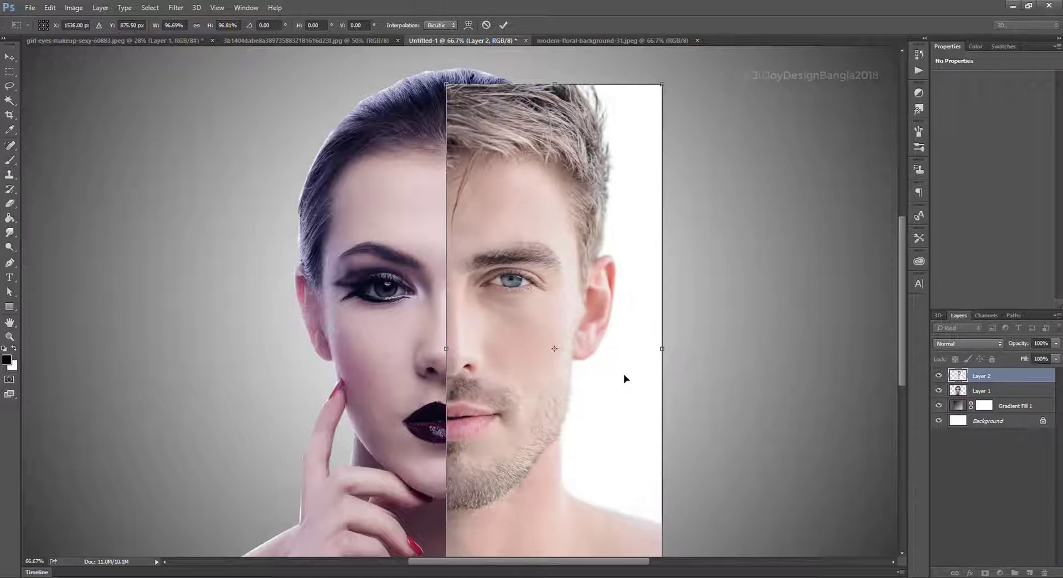
key("Left")
key("Left")
scroll(626, 367, "down", 3)
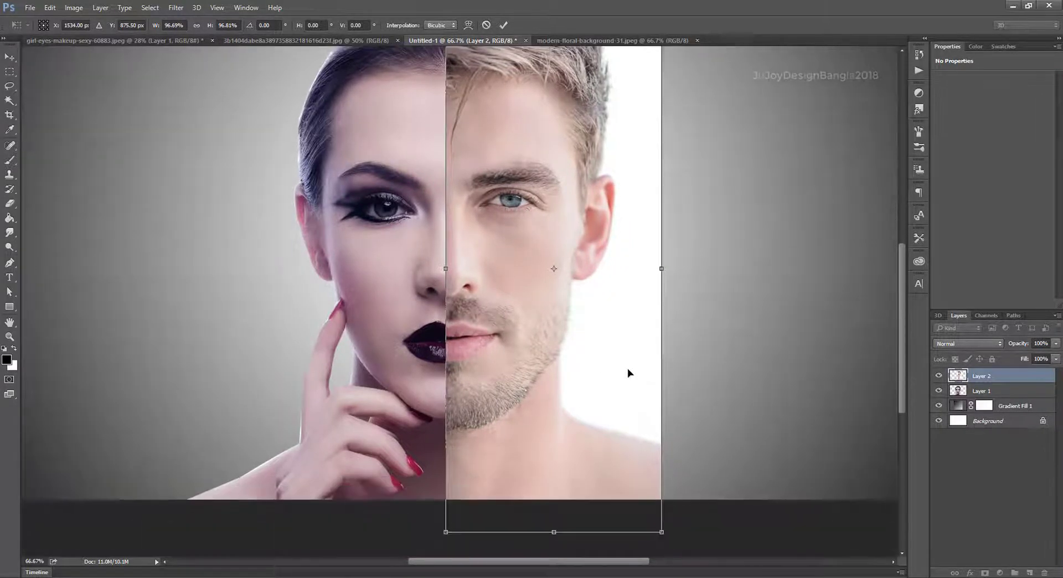
scroll(628, 369, "down", 1)
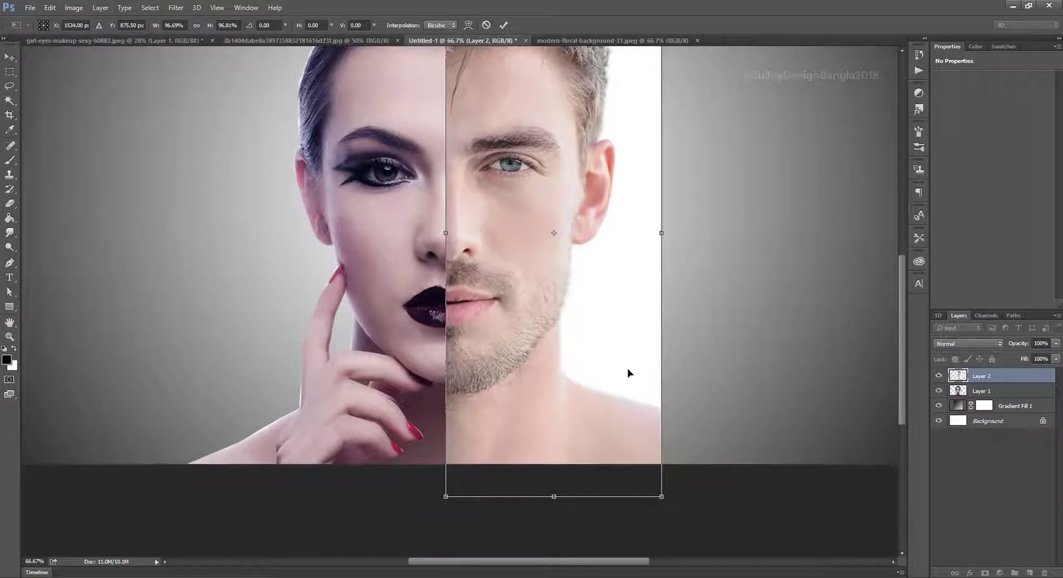
scroll(630, 362, "up", 2)
scroll(631, 360, "up", 3)
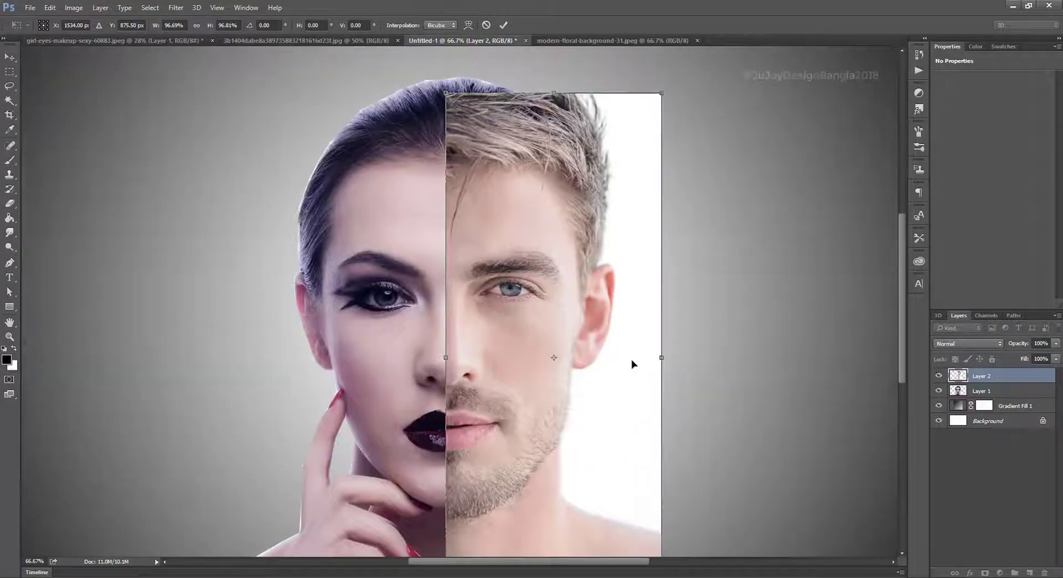
Warp the man's face half, lifting its bottom-left corner and edge and pulling the chin down
right_click(498, 165)
left_click(531, 251)
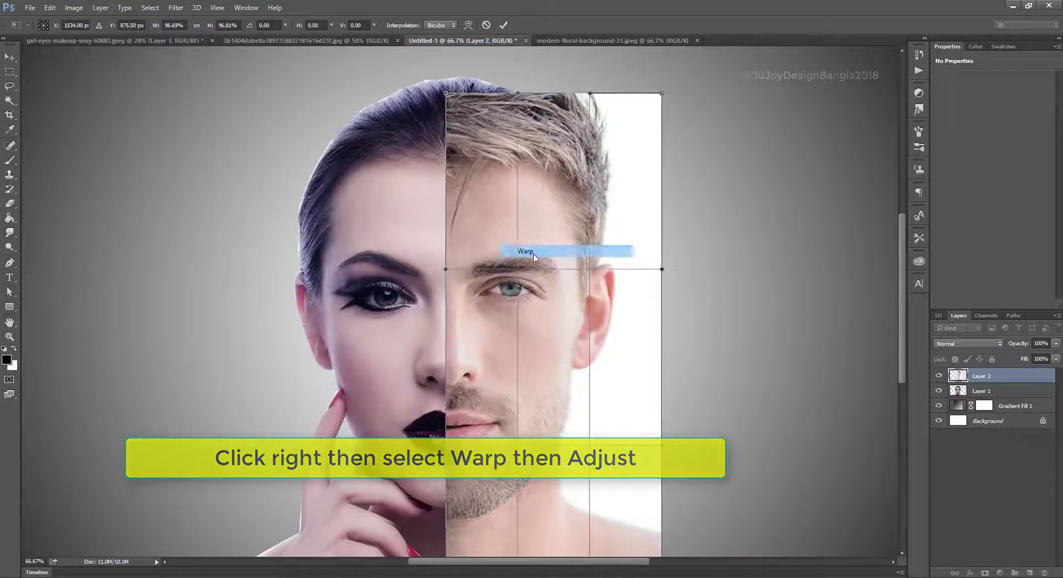
scroll(650, 307, "down", 2)
scroll(687, 317, "down", 1)
scroll(685, 310, "down", 2)
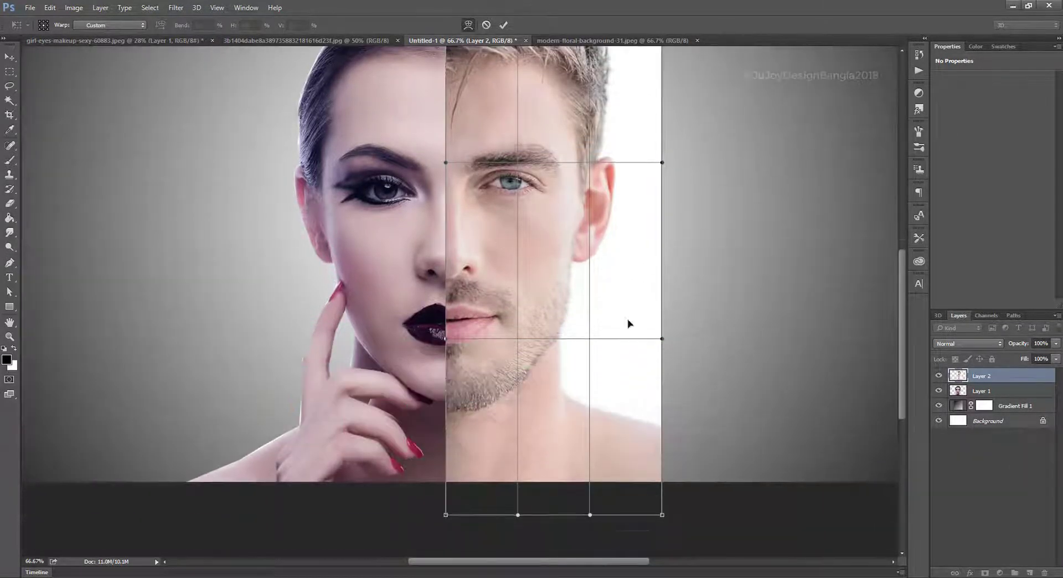
left_click_drag(447, 517, 441, 492)
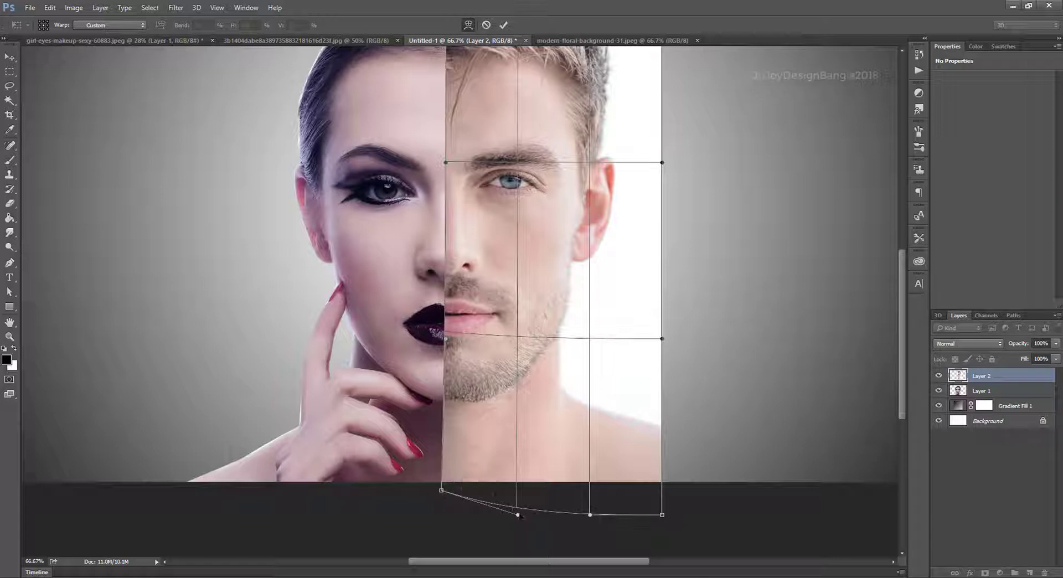
left_click_drag(518, 515, 519, 496)
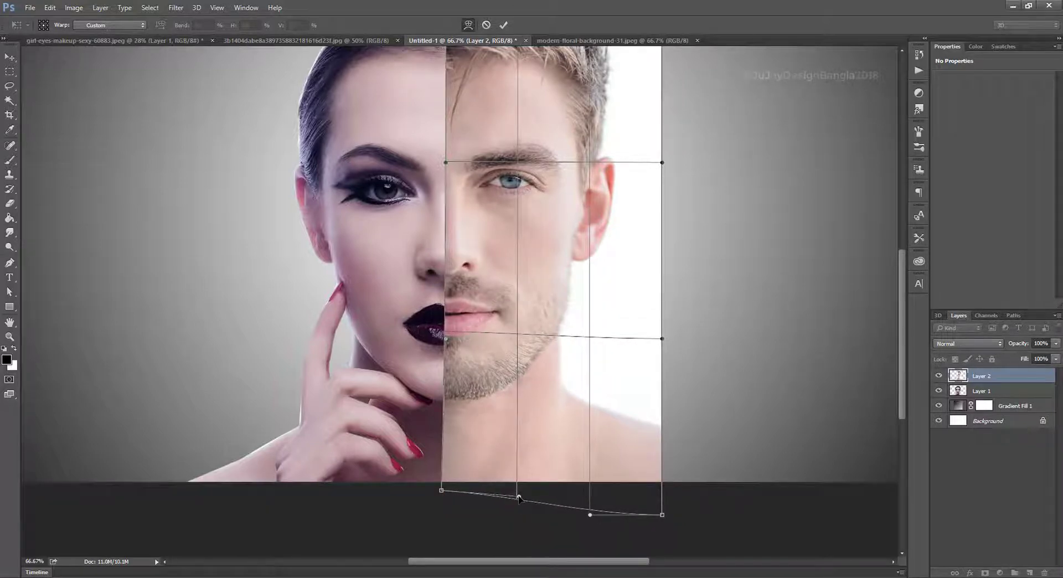
left_click_drag(459, 338, 459, 344)
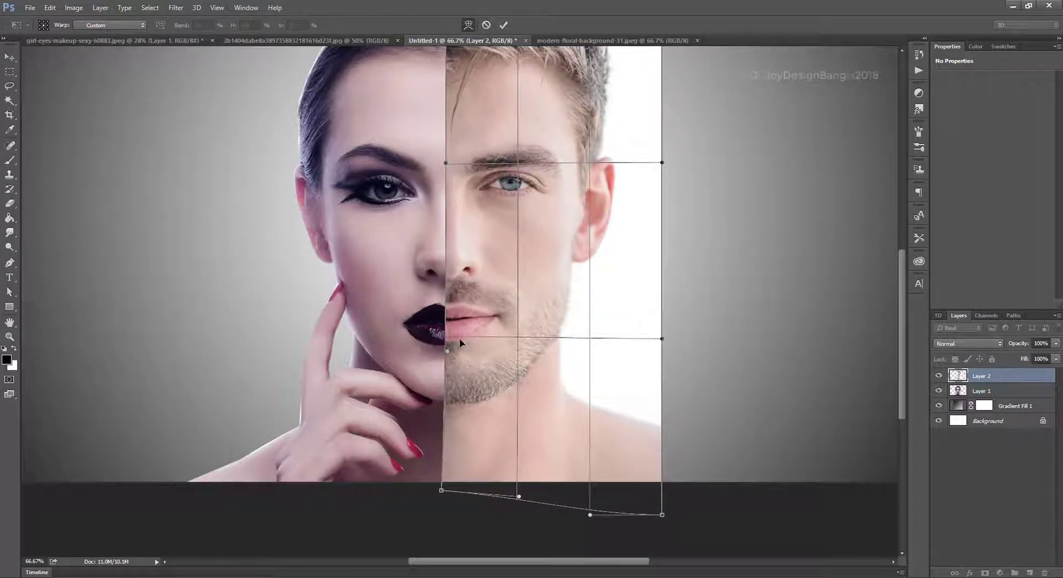
Reshape the warp's bottom-right corner, pushing it outward and then pulling it back in
scroll(570, 392, "down", 3)
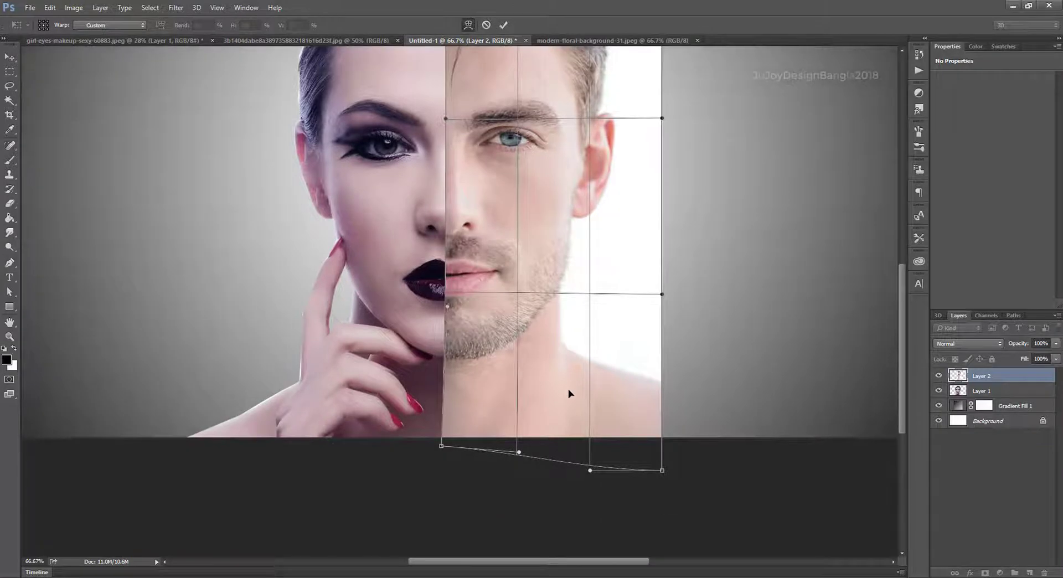
mouse_move(667, 474)
left_mouse_down()
mouse_move(729, 559)
mouse_move(774, 547)
mouse_move(788, 556)
left_mouse_up()
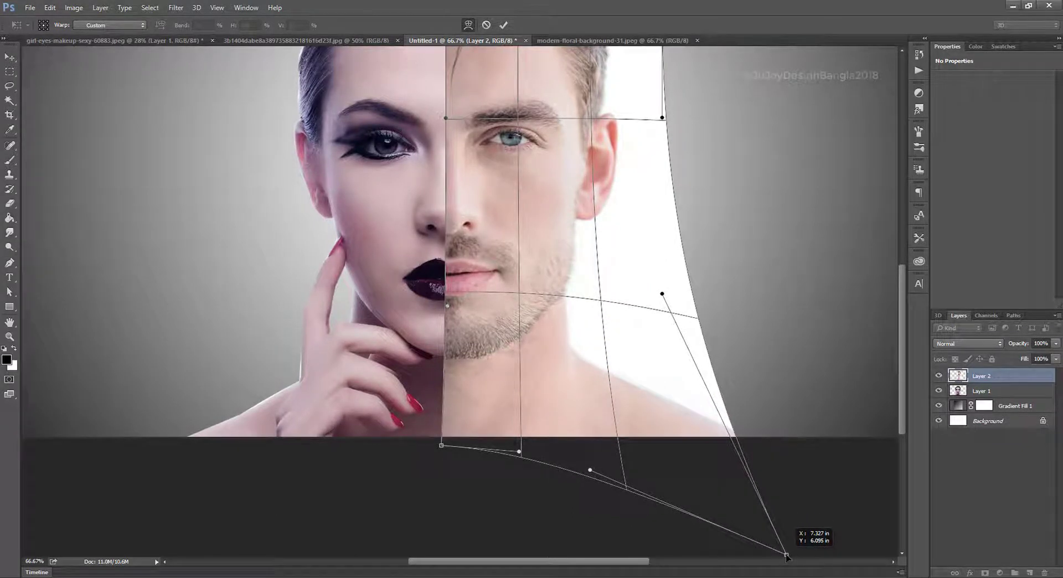
scroll(737, 434, "up", 1)
scroll(739, 434, "up", 2)
scroll(739, 433, "down", 2)
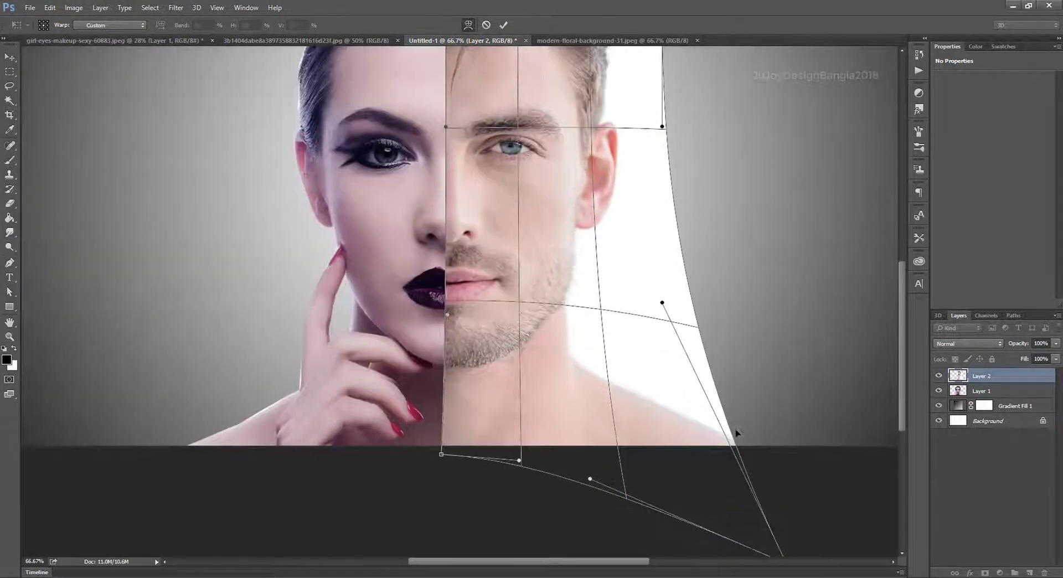
scroll(736, 432, "down", 1)
scroll(735, 430, "down", 1)
scroll(753, 449, "down", 2)
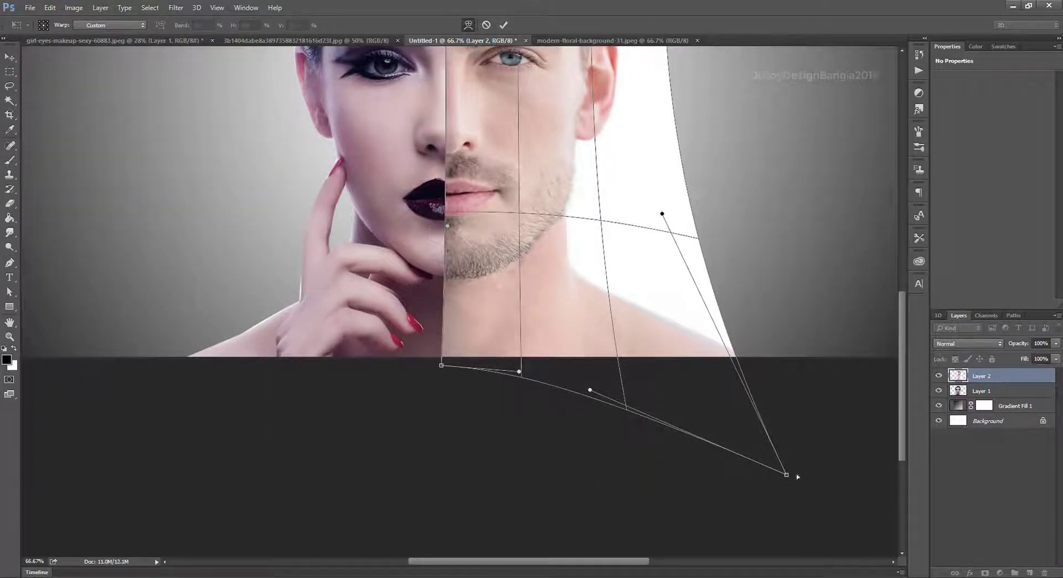
left_click_drag(788, 477, 790, 489)
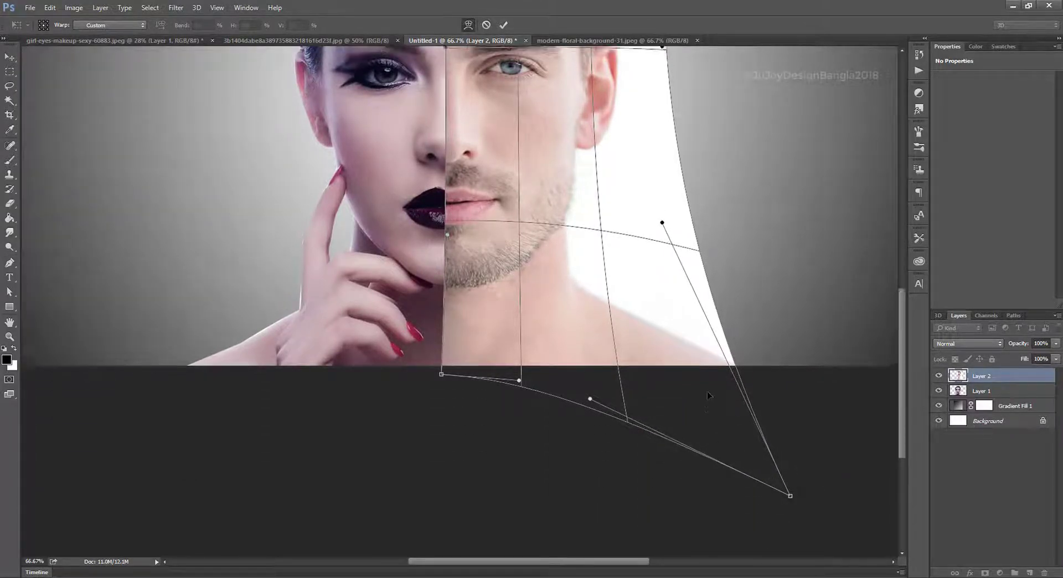
scroll(706, 390, "up", 3)
scroll(720, 396, "down", 2)
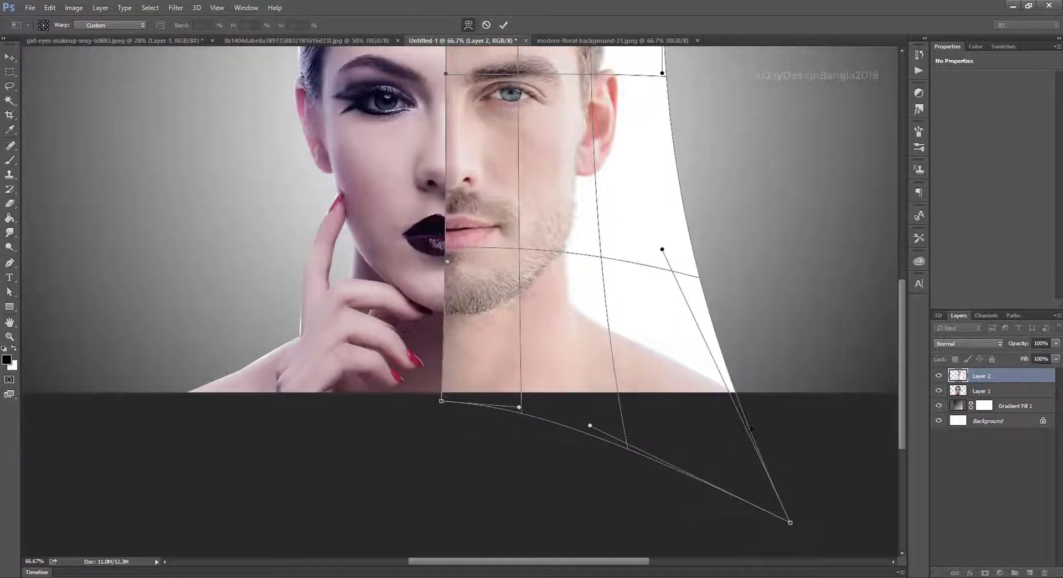
scroll(742, 405, "down", 1)
scroll(748, 408, "up", 2)
scroll(748, 398, "up", 1)
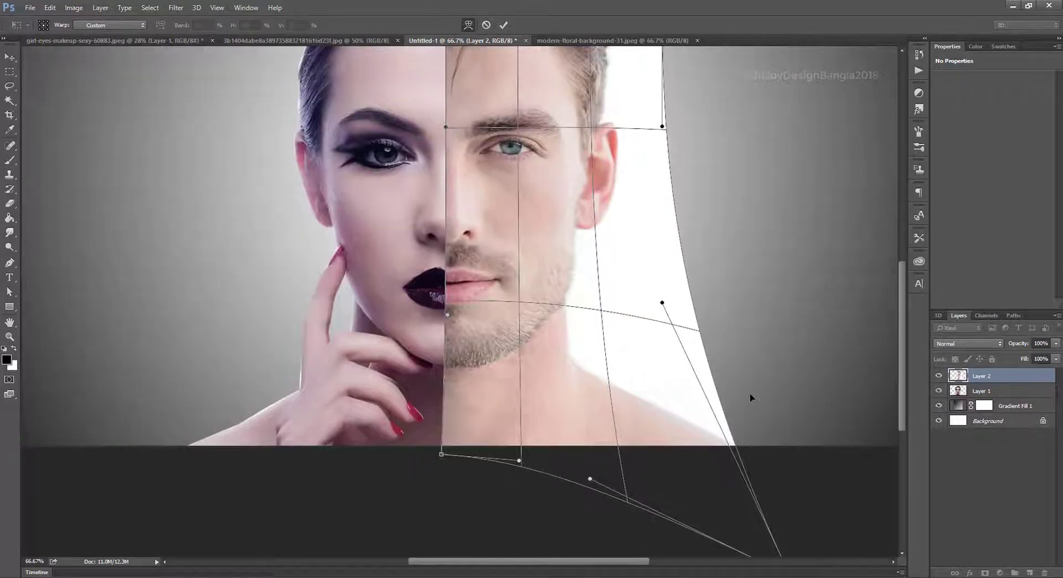
scroll(763, 420, "down", 2)
scroll(797, 470, "down", 1)
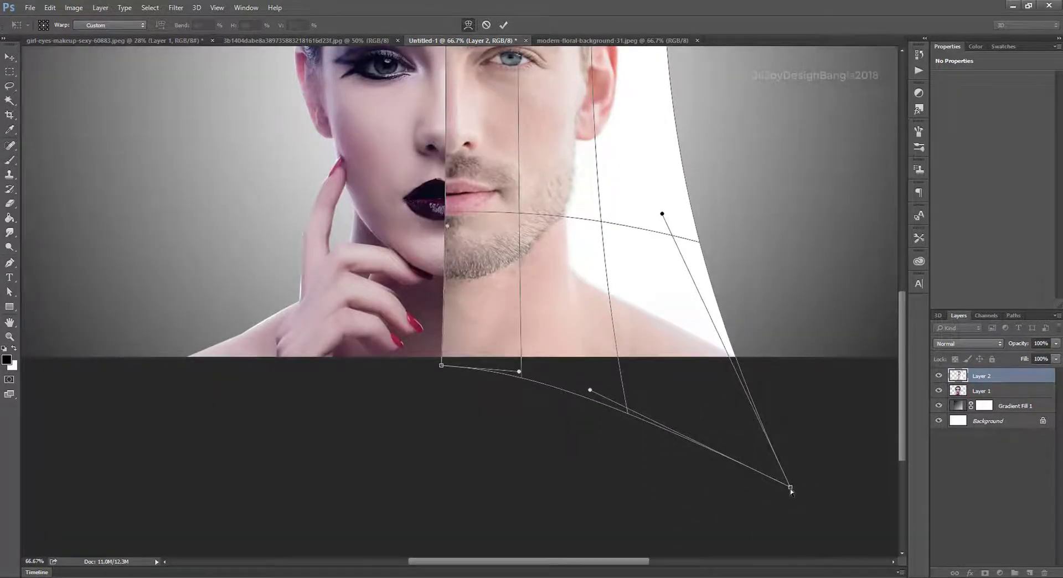
left_click_drag(791, 491, 727, 470)
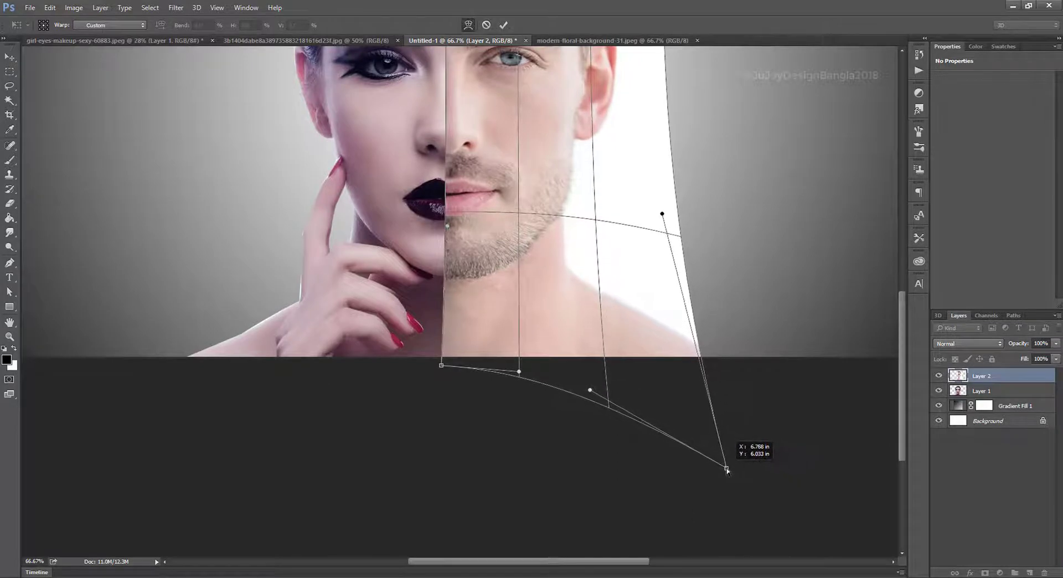
scroll(627, 247, "up", 2)
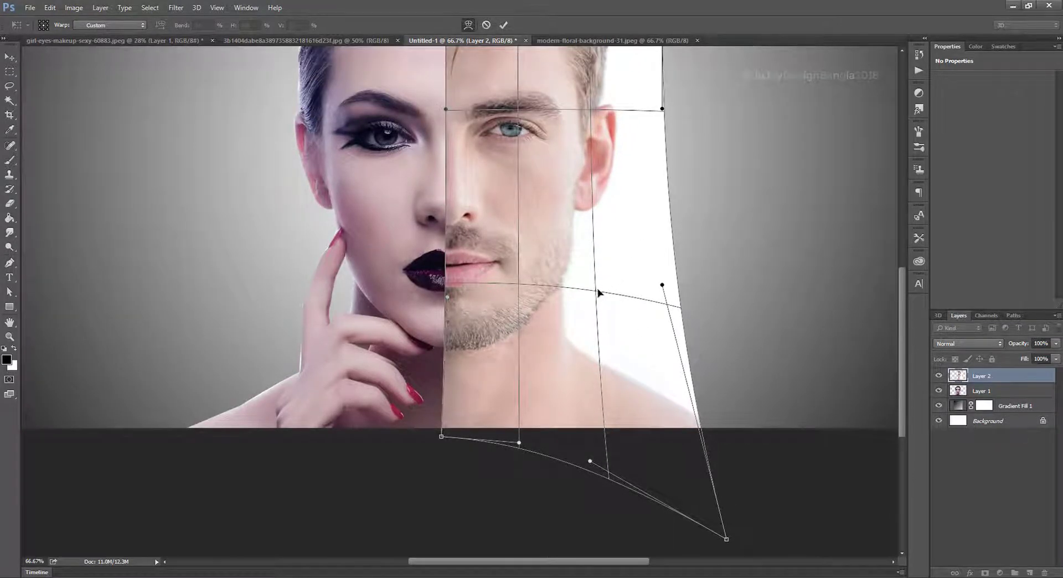
Refine the cheek, lift the hair toward her hairline, narrow the top-right edge and apply the warp
left_click_drag(596, 293, 593, 290)
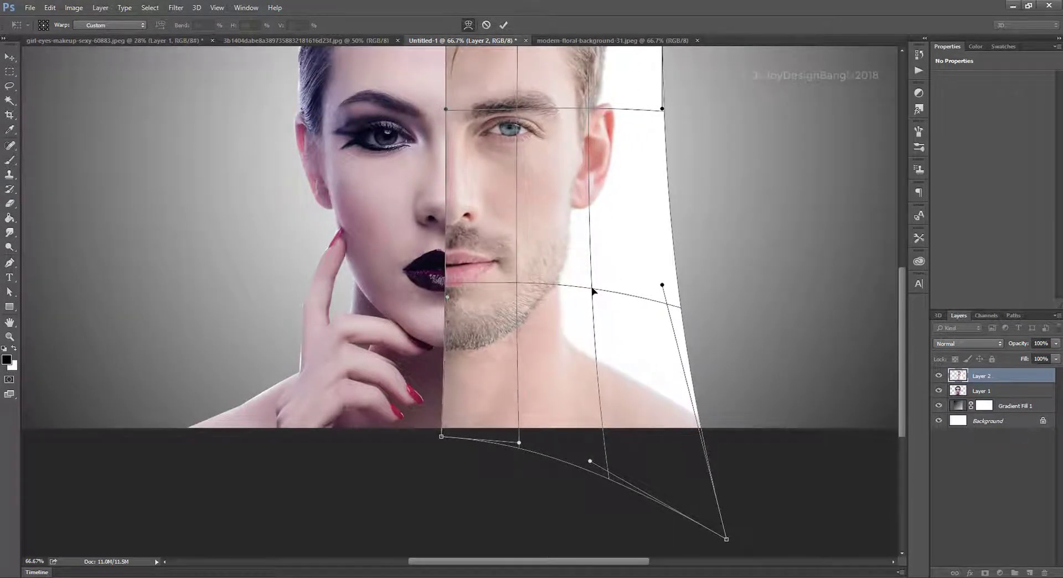
scroll(598, 290, "up", 1)
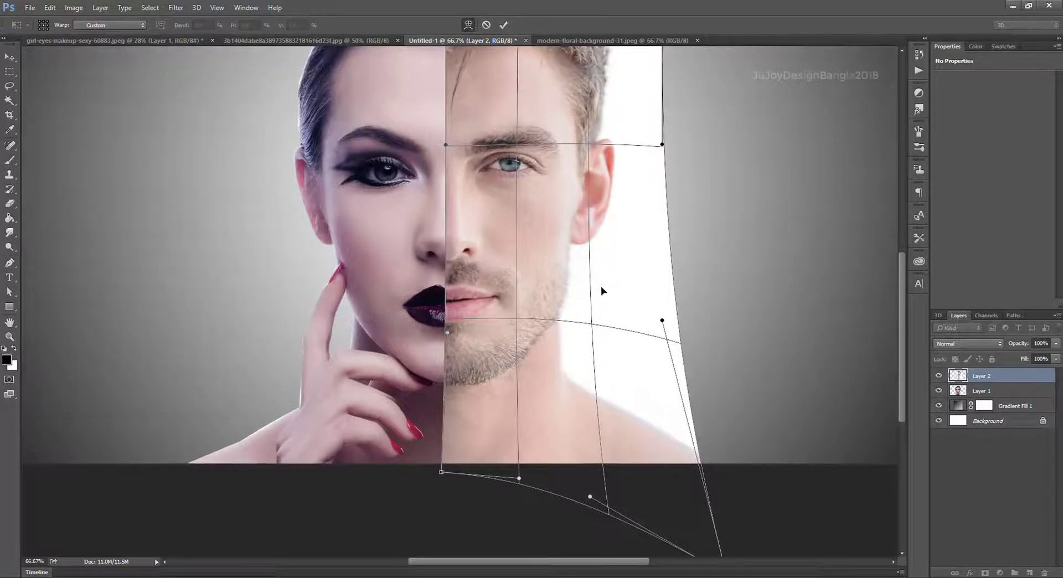
scroll(603, 290, "up", 1)
scroll(603, 291, "down", 1)
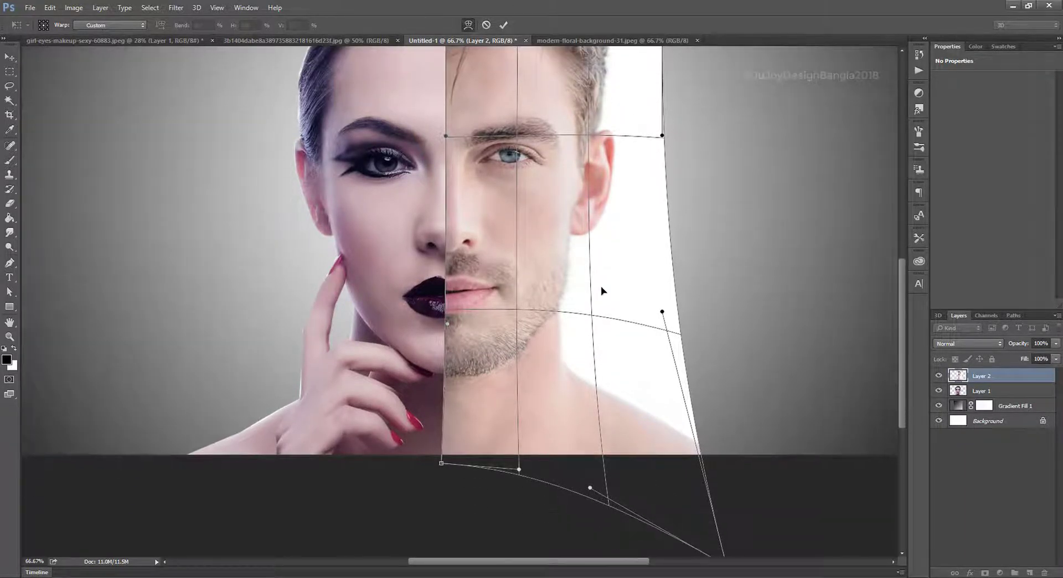
scroll(603, 291, "up", 1)
scroll(603, 291, "up", 1)
scroll(601, 289, "up", 1)
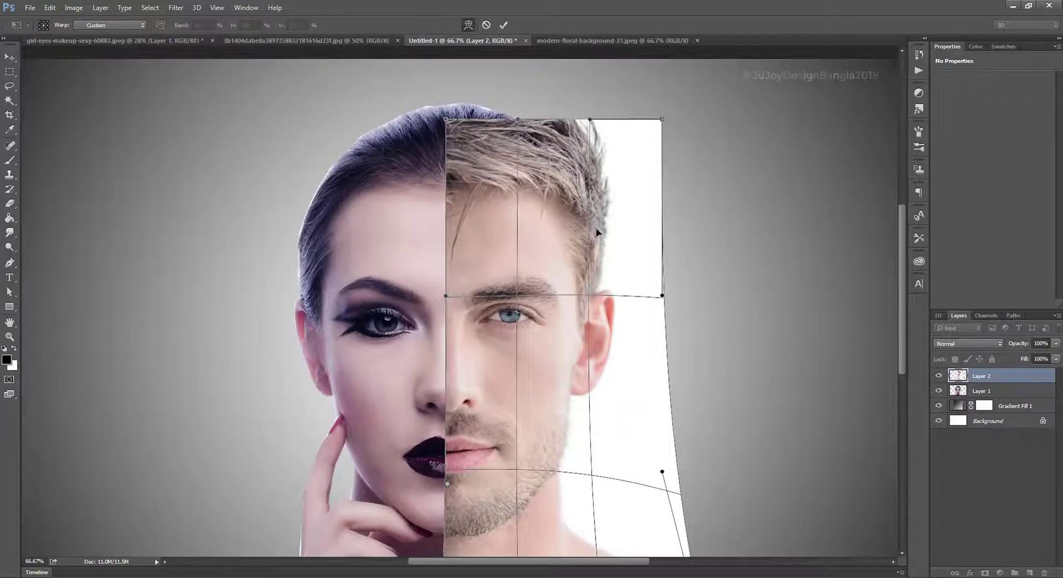
scroll(597, 232, "up", 1)
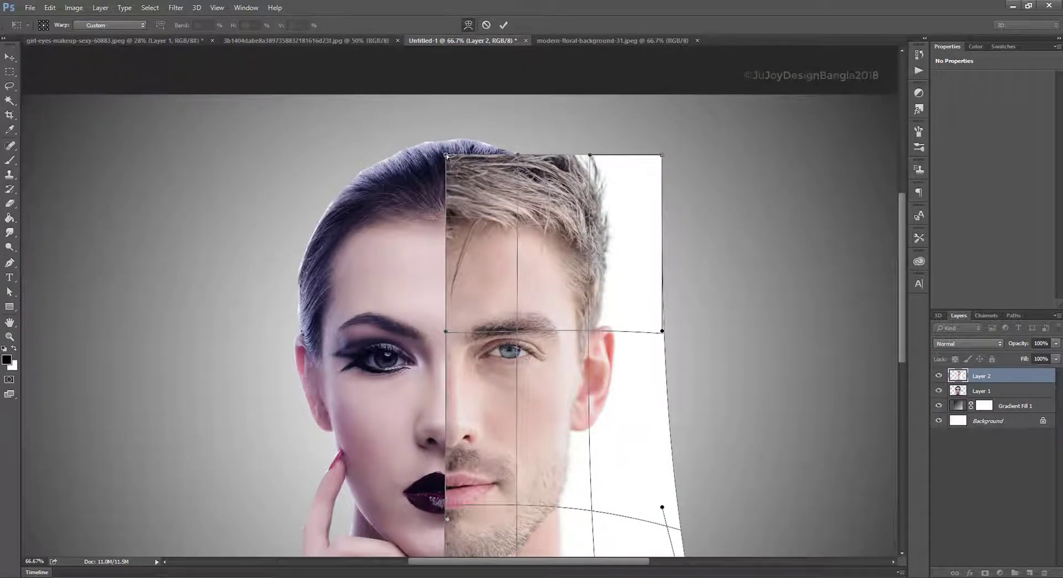
left_click_drag(446, 156, 432, 124)
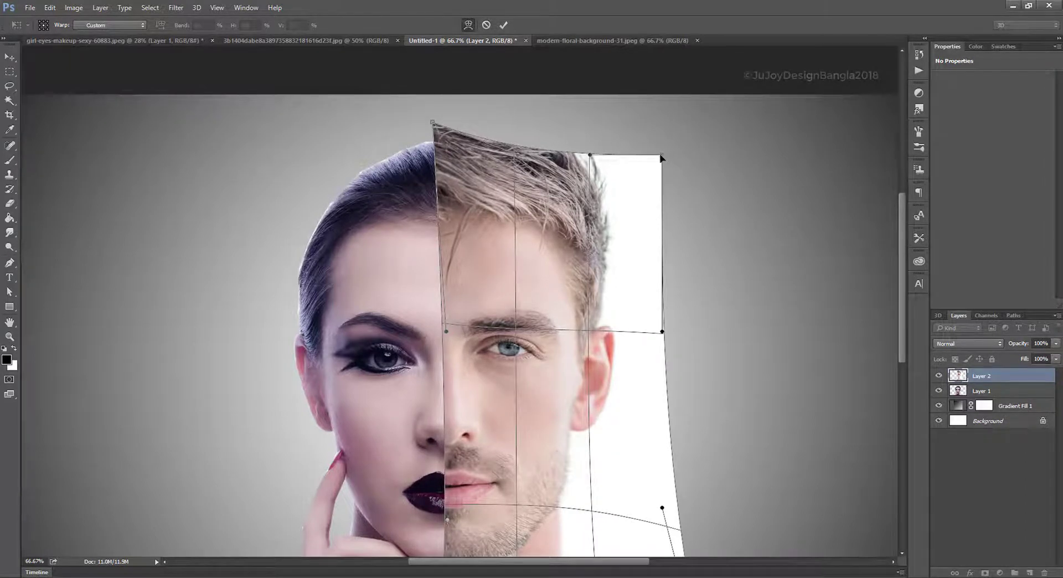
left_click_drag(661, 158, 578, 162)
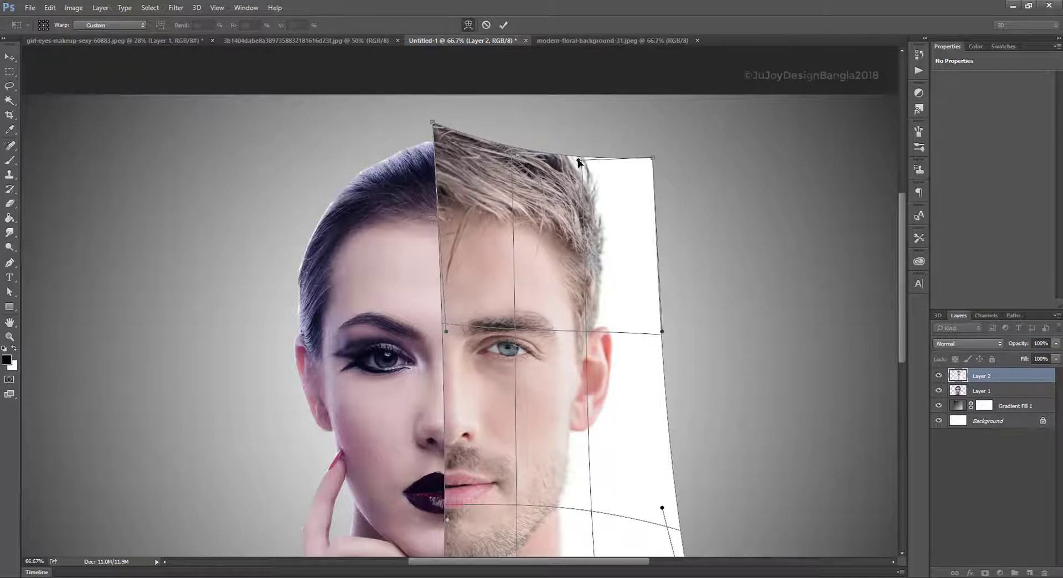
scroll(726, 175, "down", 2)
scroll(724, 176, "down", 3)
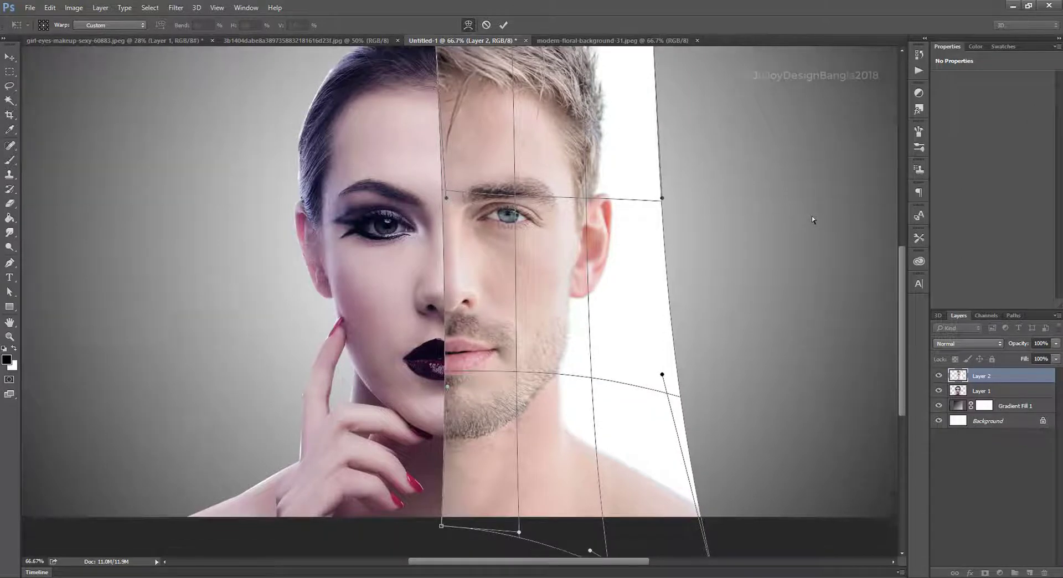
scroll(811, 216, "down", 1)
key("Return")
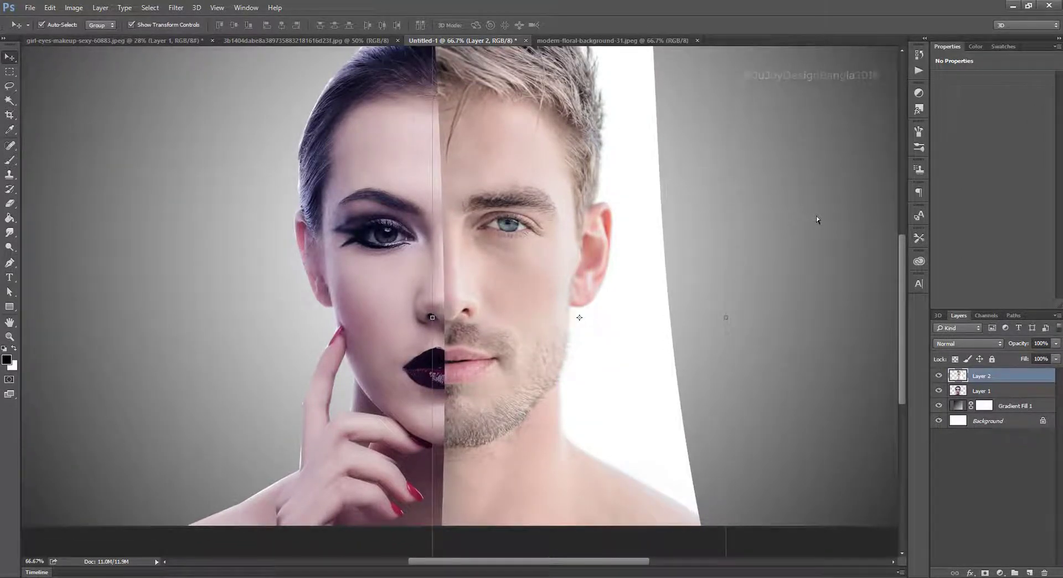
scroll(825, 243, "down", 3)
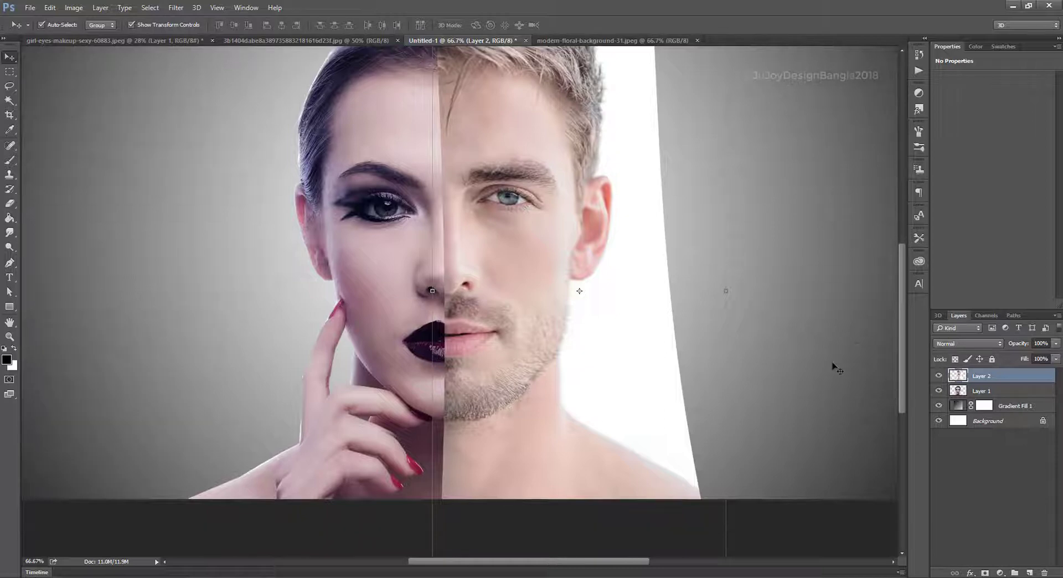
Zoom out to 100% to see both faces and add a layer mask to Layer 2
left_click(9, 232)
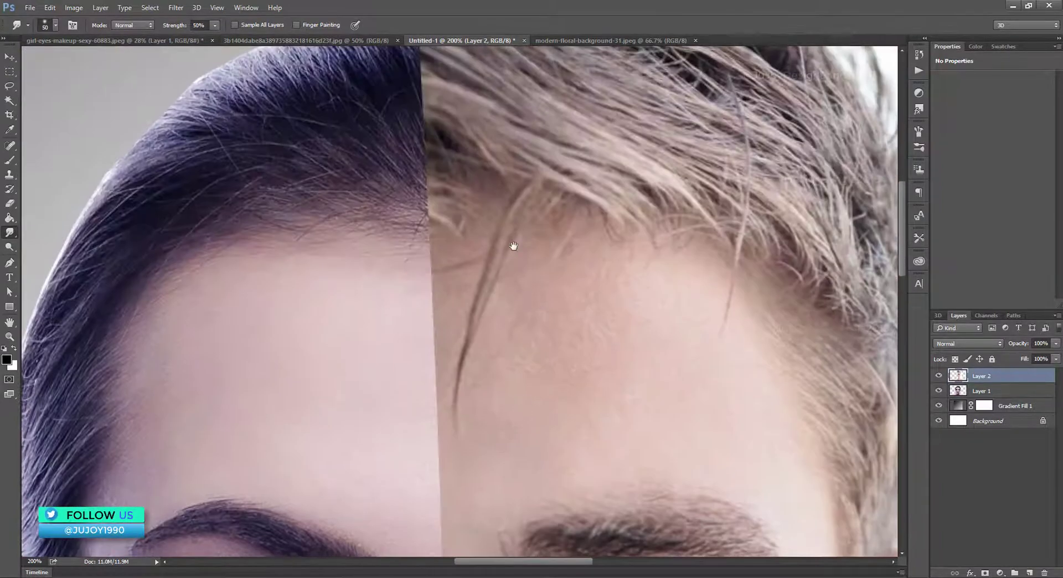
left_click_drag(513, 246, 521, 302)
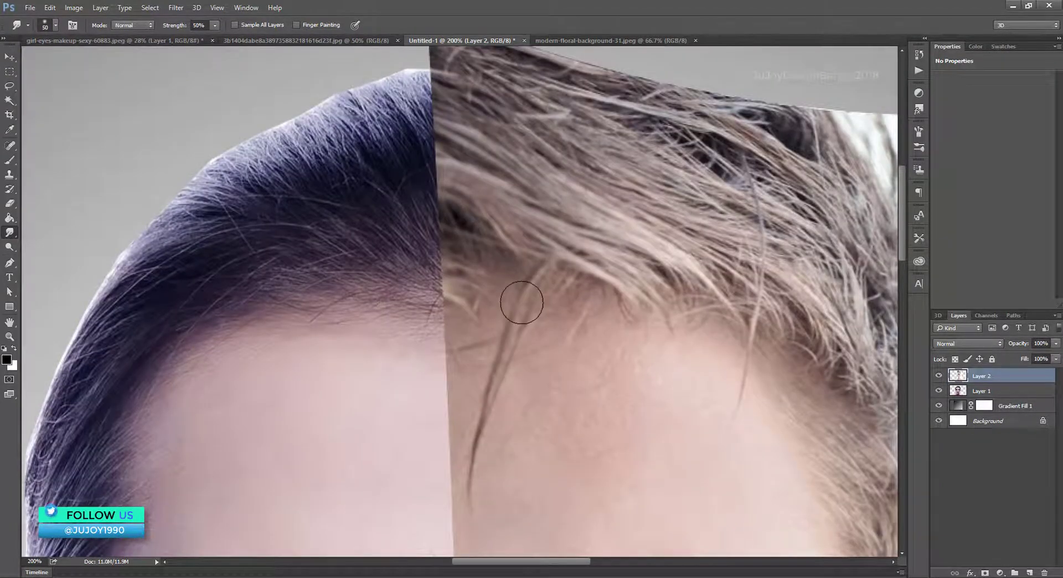
key("ctrl+minus")
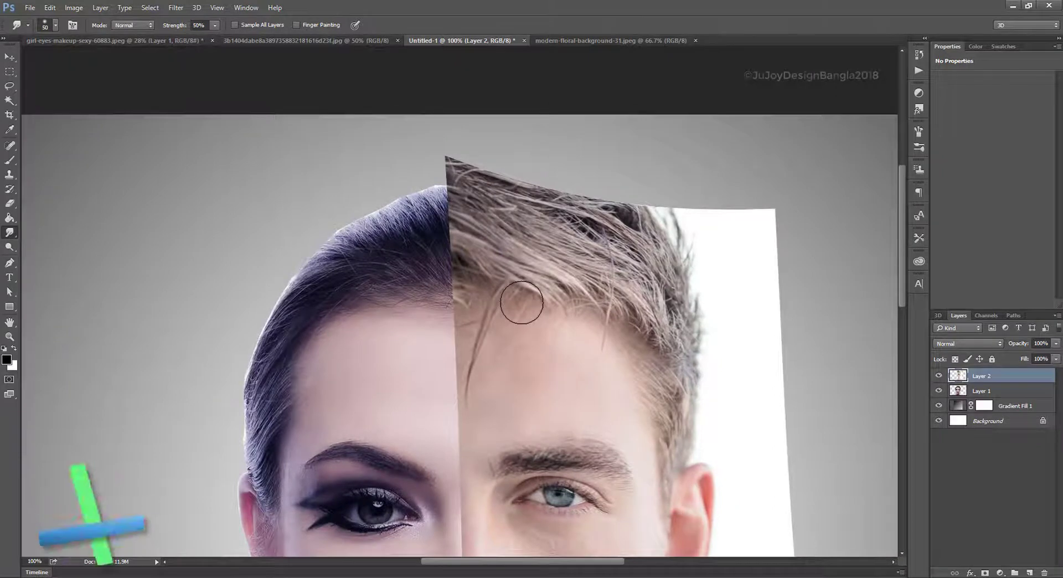
left_click(984, 573)
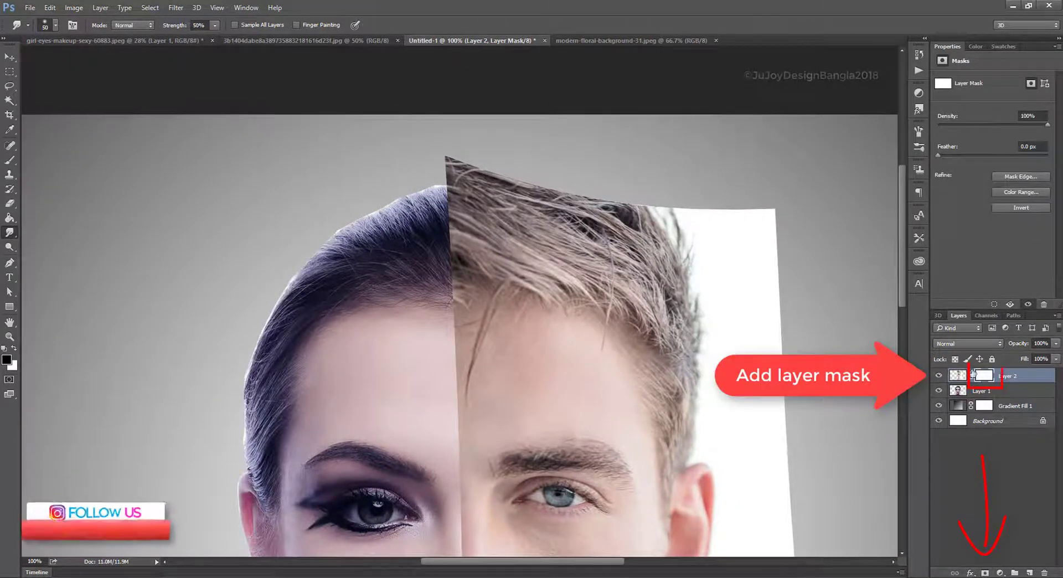
Paint Layer 2's mask with a 100 then 90 px brush to hide the man's stray hair edge
left_click(9, 161)
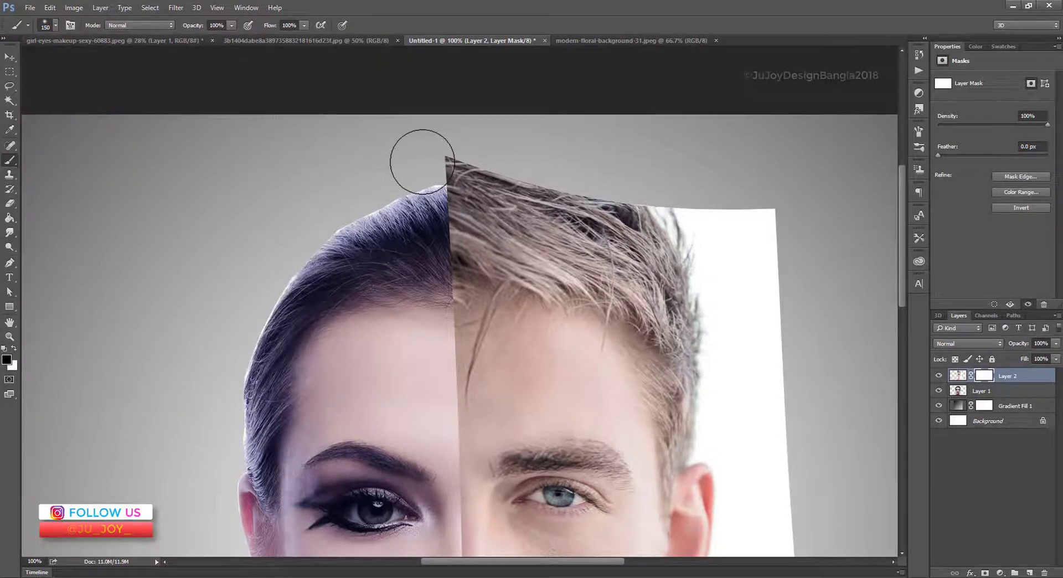
key("o")
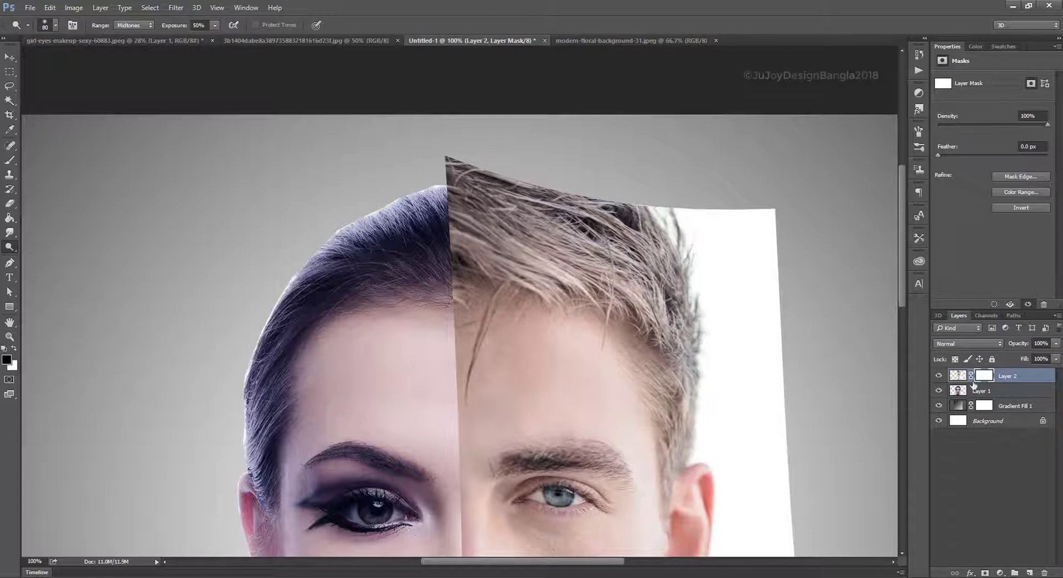
left_click(11, 161)
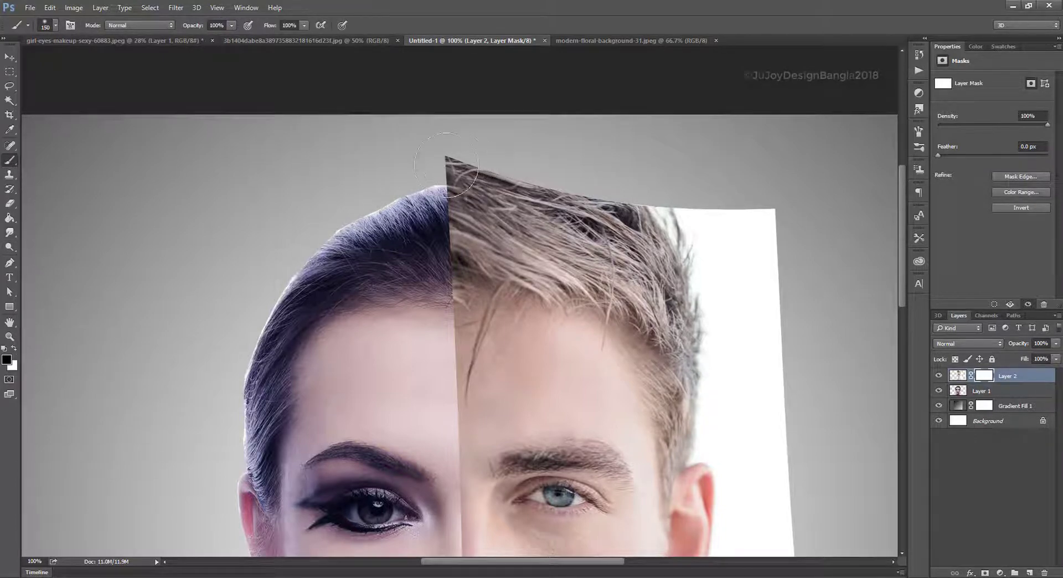
key("bracketleft")
key("bracketleft")
left_click_drag(448, 167, 446, 158)
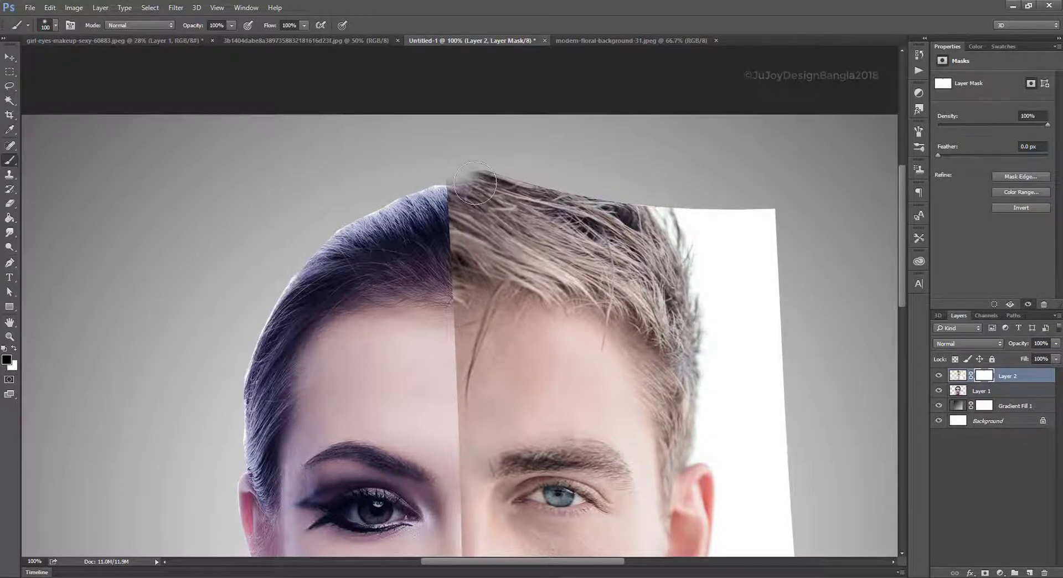
key("bracketleft")
left_click_drag(482, 156, 479, 158)
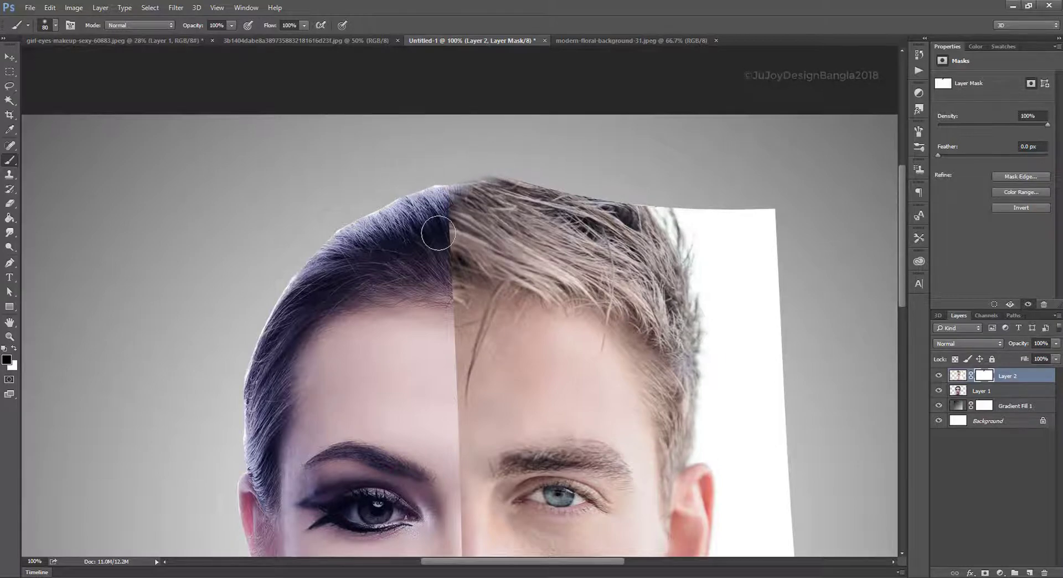
Zoom in along the seam and mask with a smaller brush at 75% opacity, enlarging to 300 for the chin
scroll(438, 233, "down", 3)
key("ctrl+plus")
key("bracketleft")
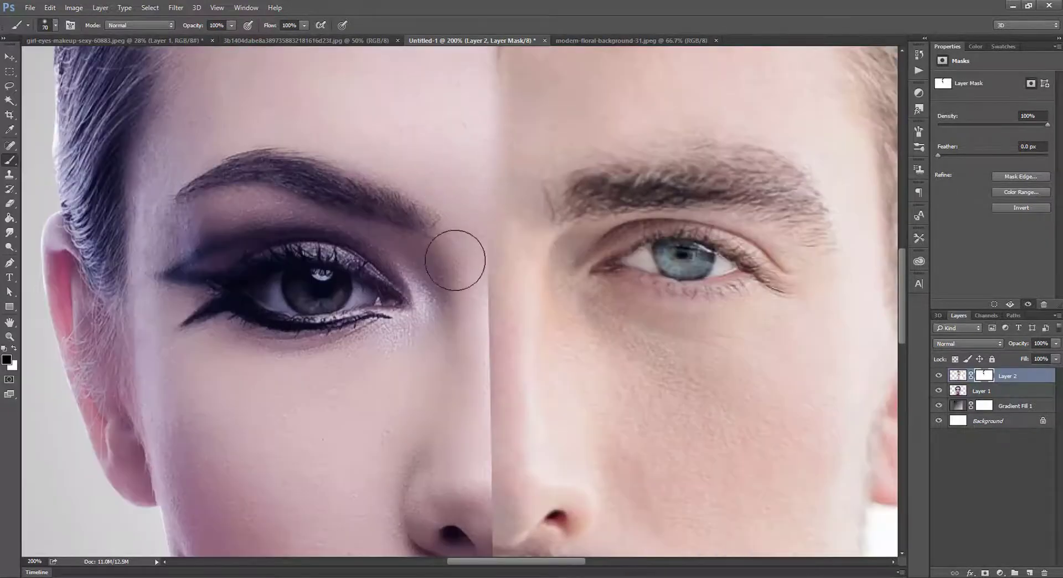
scroll(455, 260, "down", 3)
key("bracketleft")
key("bracketleft")
key("bracketleft")
scroll(481, 326, "down", 4)
key("7")
key("5")
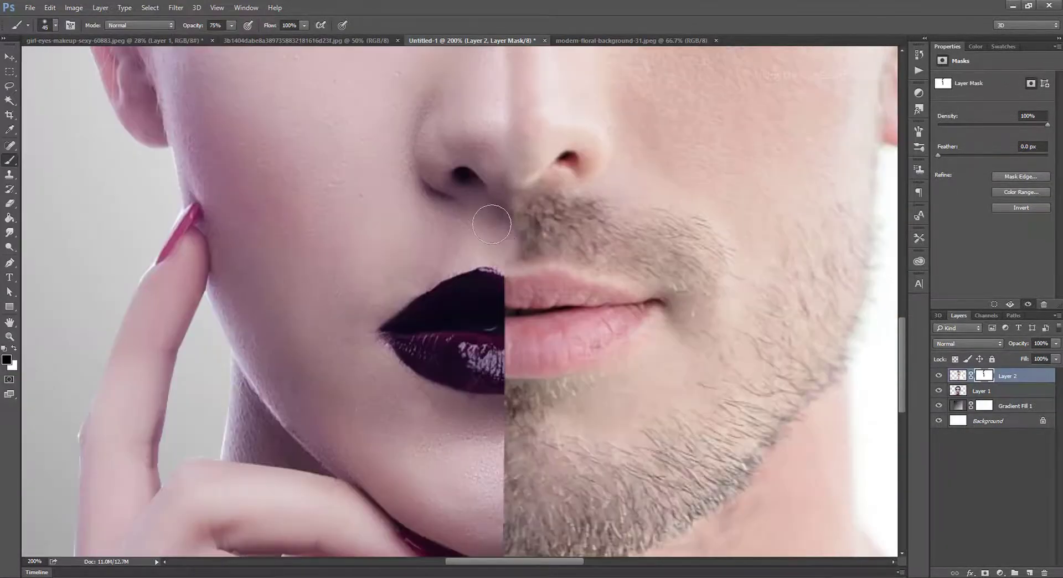
scroll(492, 225, "down", 4)
scroll(475, 209, "down", 3)
key("bracketright")
key("bracketright")
key("bracketright")
key("bracketright")
key("bracketright")
key("bracketright")
key("bracketright")
key("bracketright")
key("bracketright")
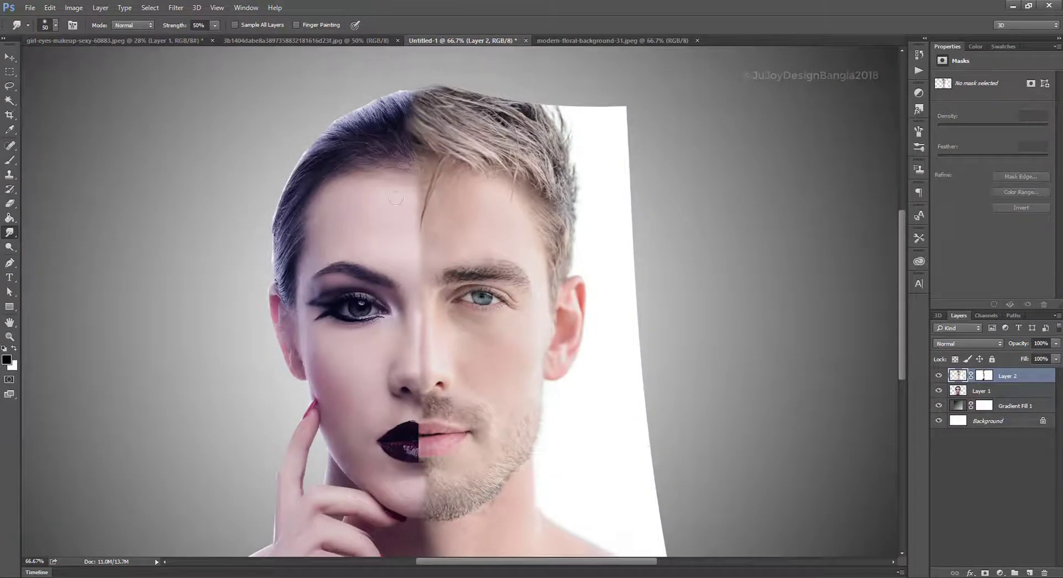
Make Layer 1 active and stretch its bottom edge downward
key("alt+bracketleft")
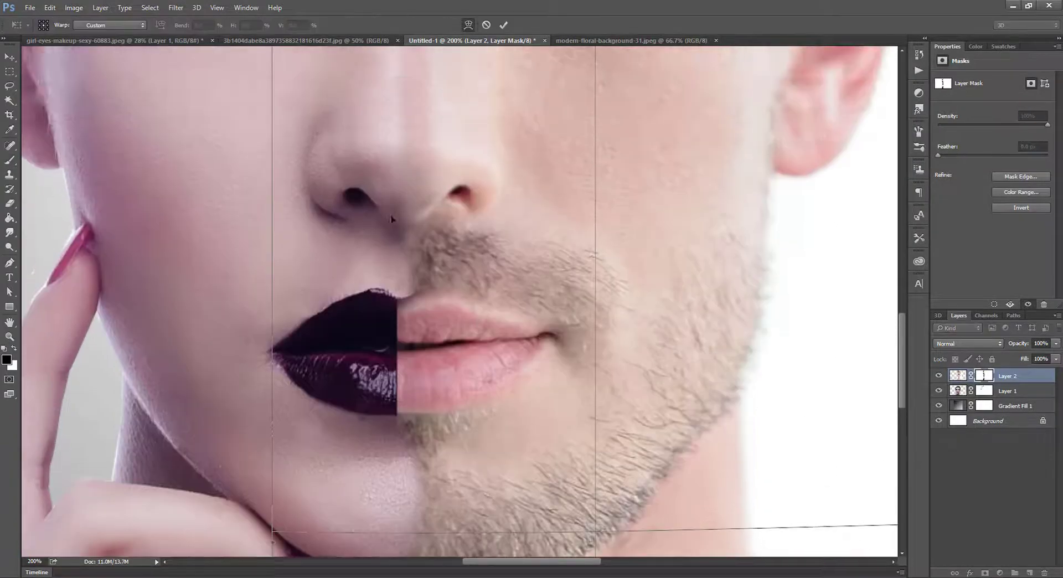
key("ctrl+minus")
key("ctrl+minus")
left_click_drag(408, 481, 410, 504)
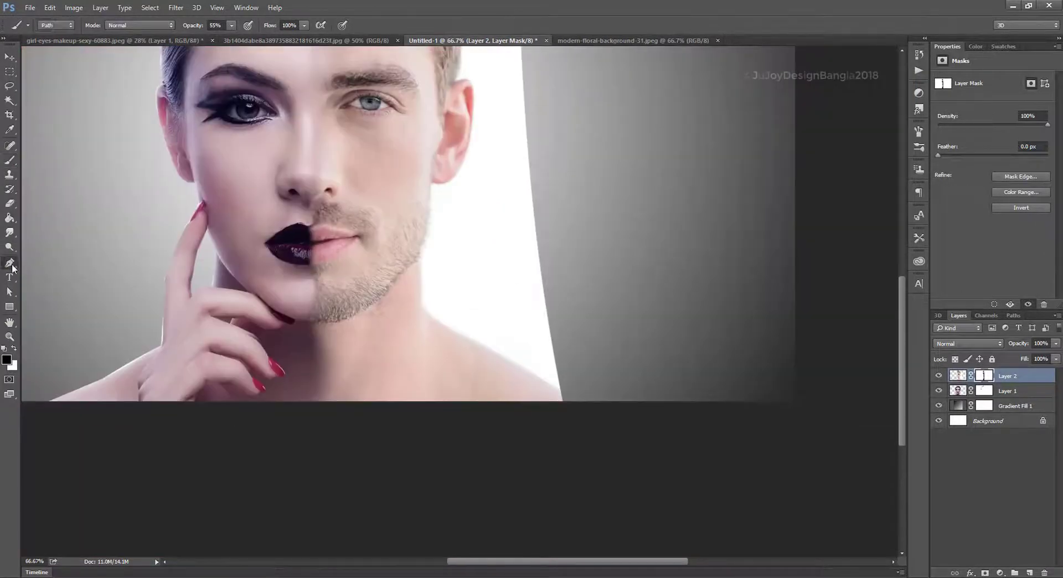
Trace a path around the white strip beside the man's head and turn it into a selection
left_click(577, 407)
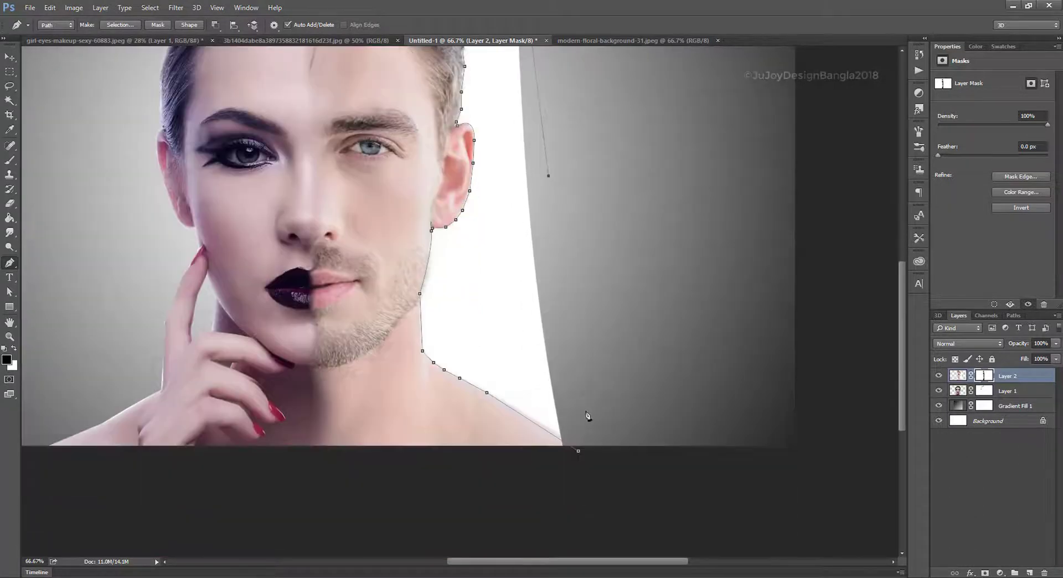
right_click(505, 258)
left_click(545, 308)
Run Select > Color Range with the Reds colour set, then clear the selection
left_click(150, 8)
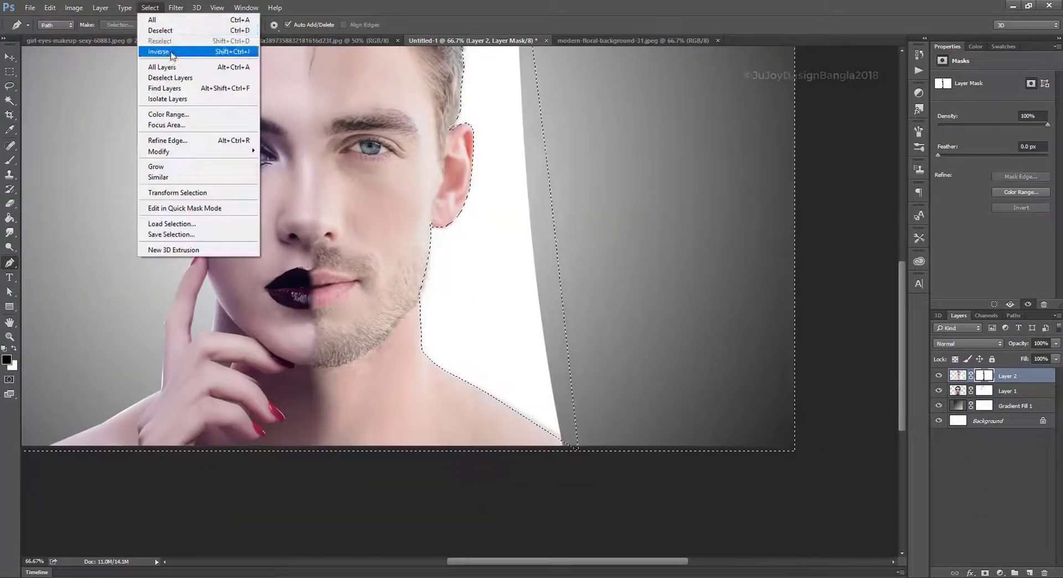
left_click(180, 114)
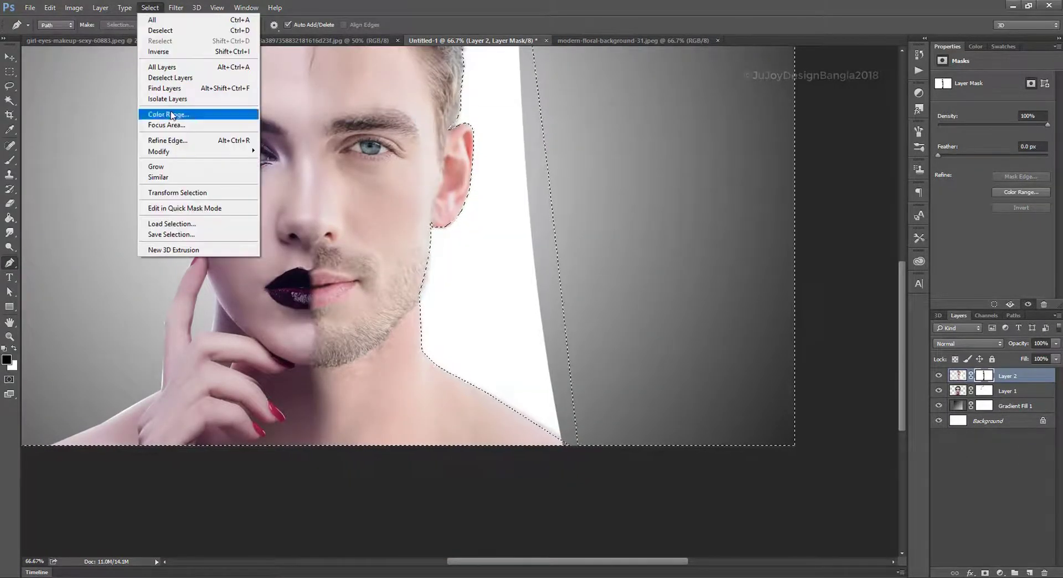
left_click(166, 115)
left_click(150, 7)
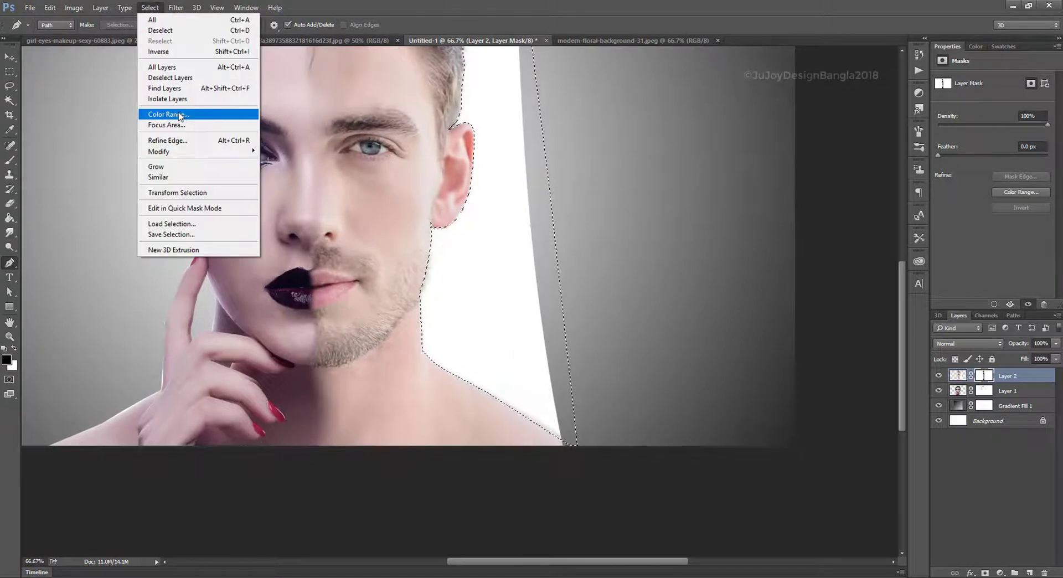
left_click(166, 109)
left_click_drag(471, 117, 635, 82)
left_click(686, 102)
left_click(661, 134)
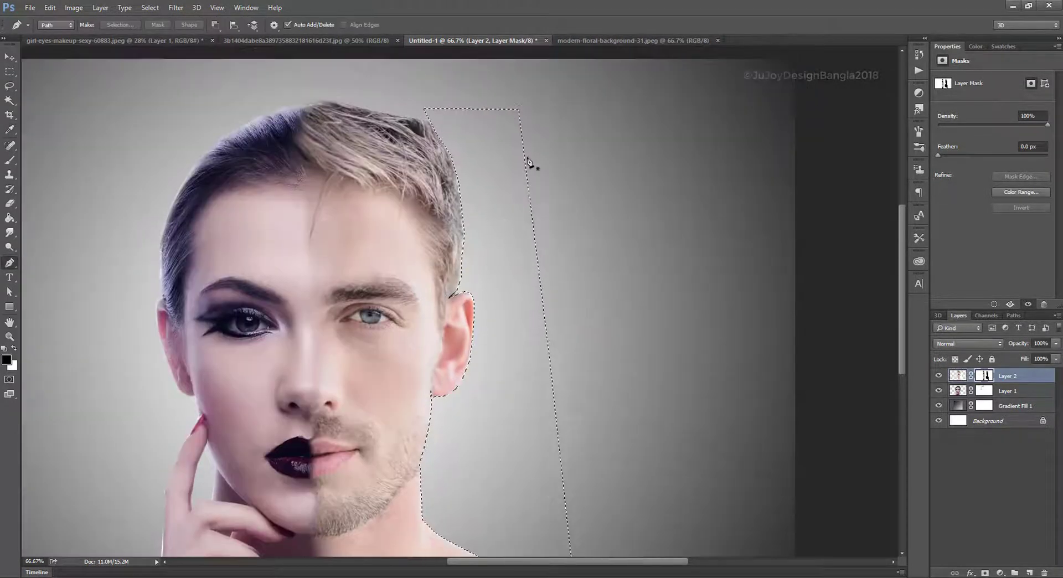
scroll(635, 239, "down", 2)
key("ctrl+d")
scroll(634, 232, "down", 2)
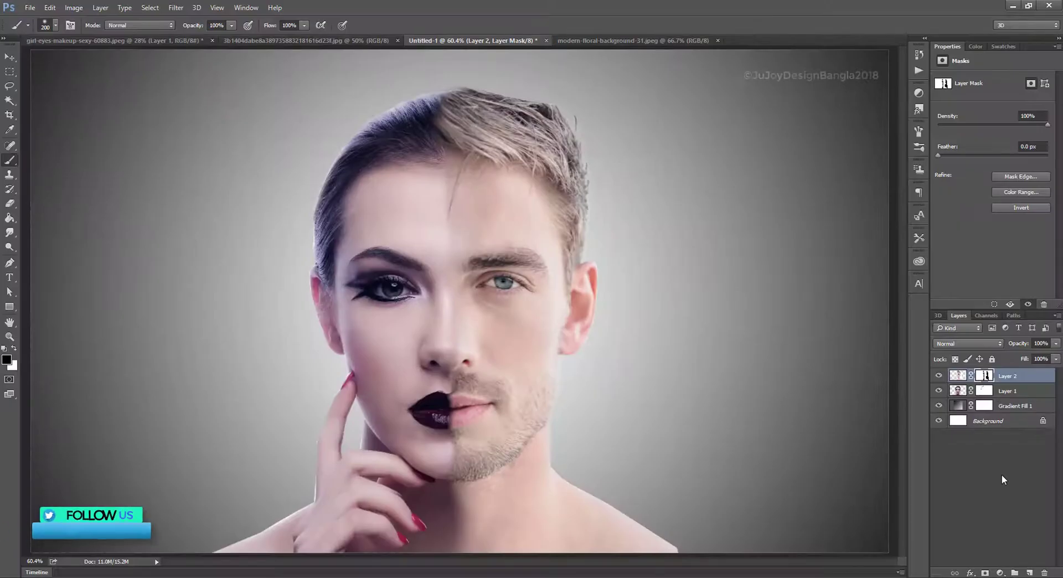
Open Gradient Fill 1's settings and recolour the left gradient stop a rust orange
left_click(961, 407)
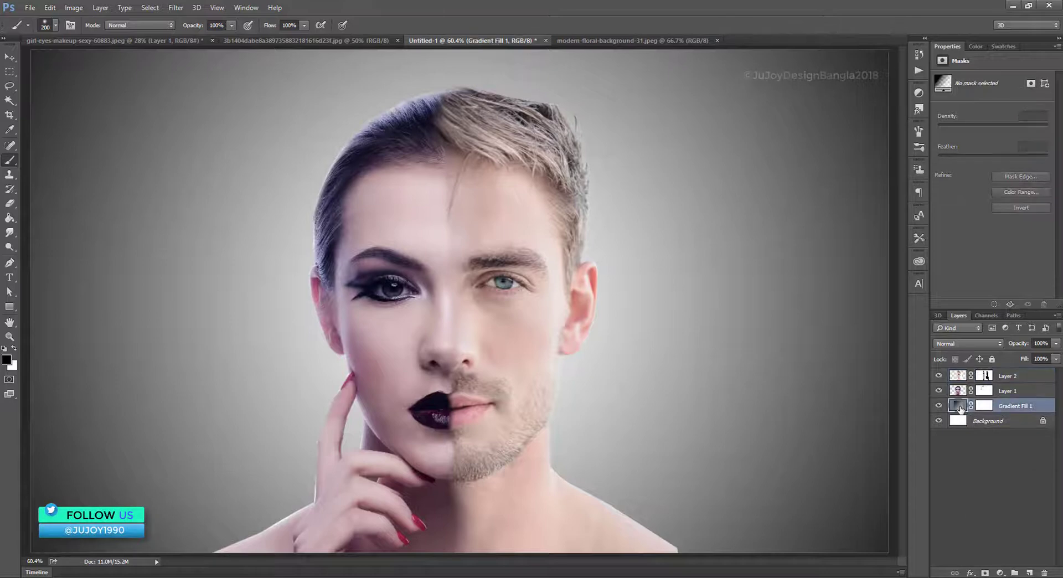
double_click(960, 408)
left_click(967, 145)
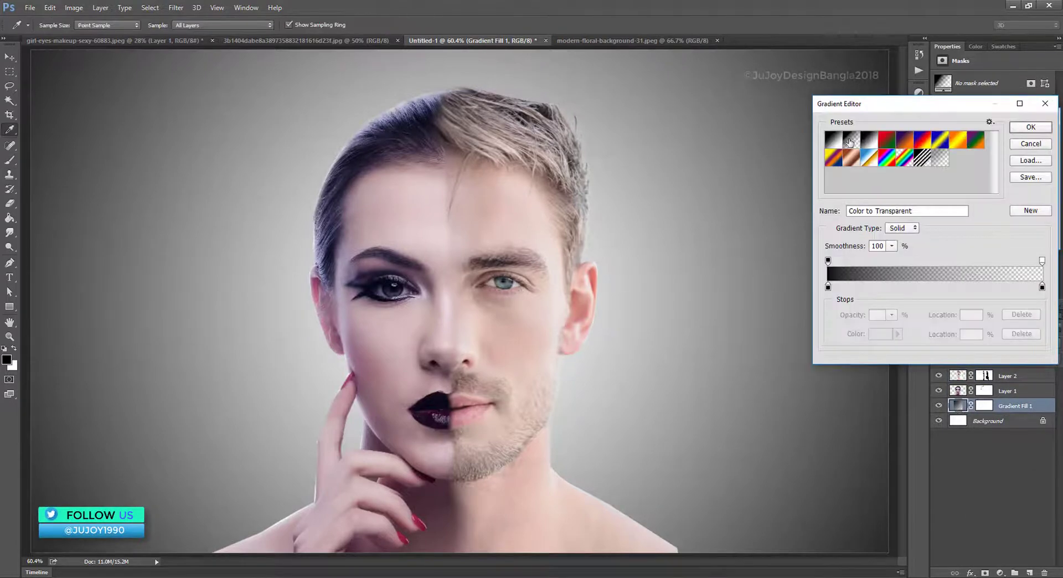
left_click(828, 288)
left_click(883, 334)
left_click(860, 160)
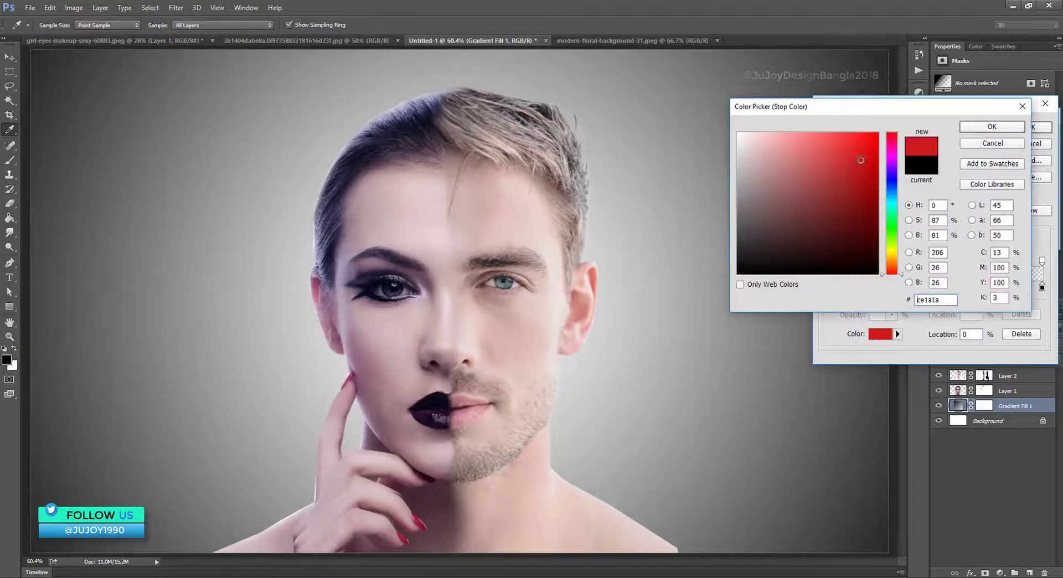
mouse_move(888, 204)
left_mouse_down()
mouse_move(895, 245)
mouse_move(892, 149)
left_mouse_up()
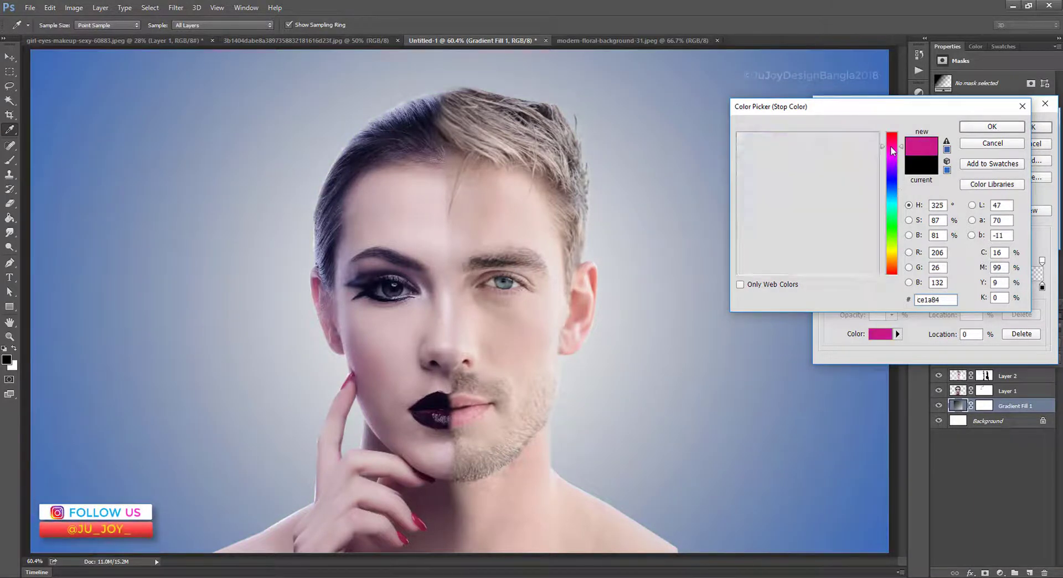
left_click(892, 268)
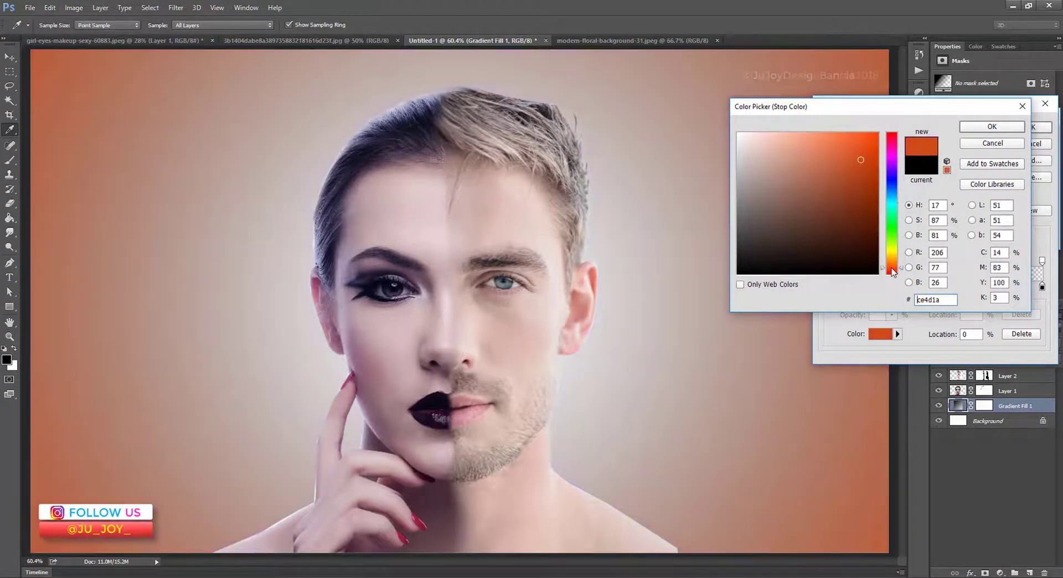
left_click(877, 200)
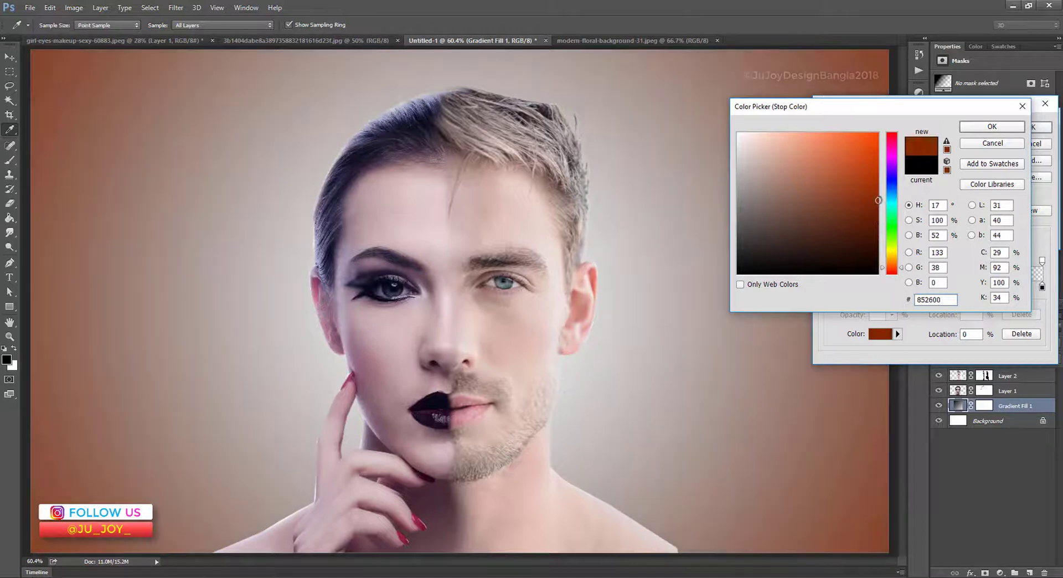
left_click(875, 178)
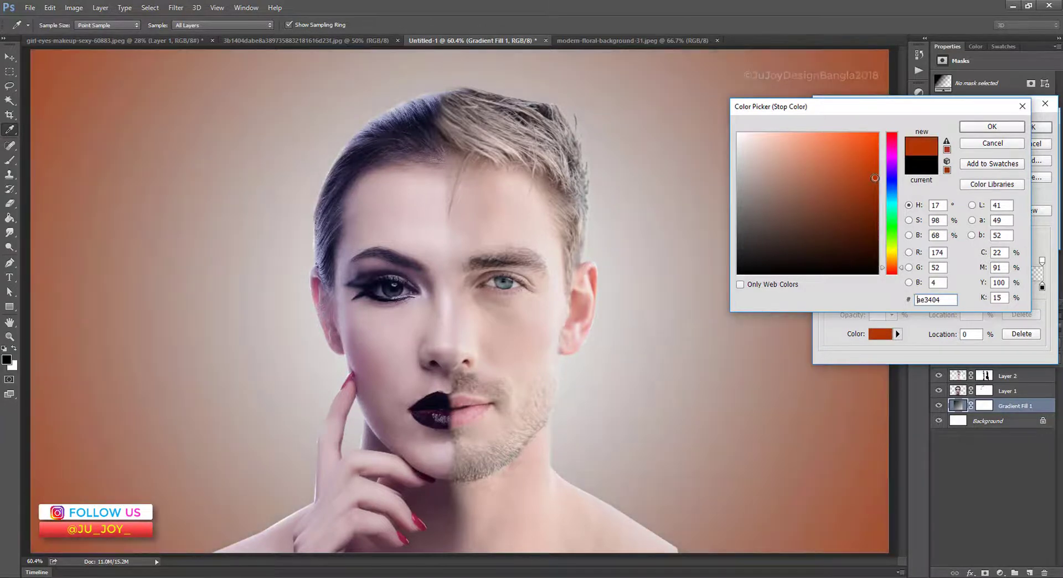
left_click(992, 126)
left_click(1031, 126)
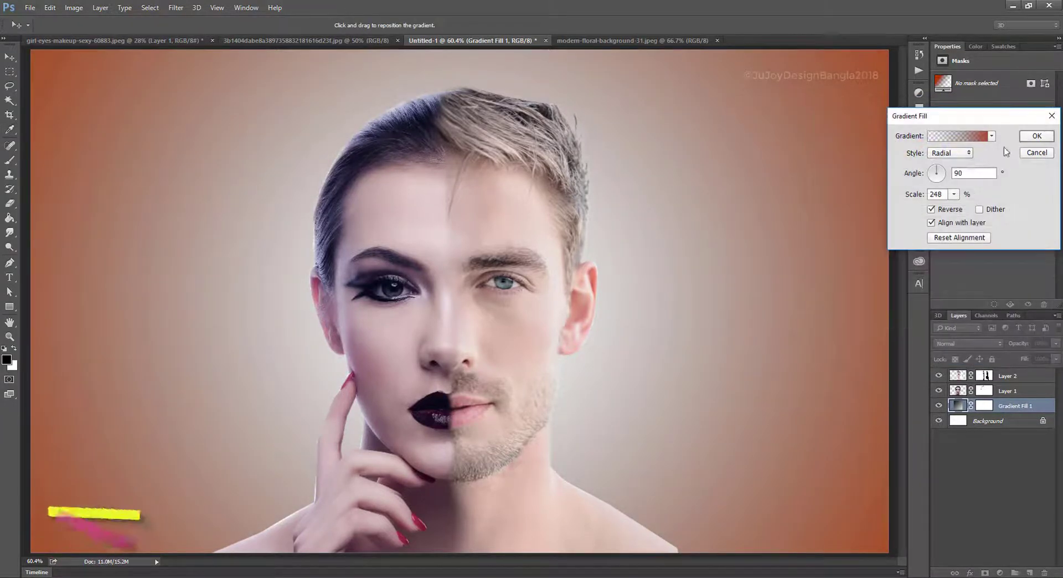
Make the right gradient stop white (ffffff) and reduce the gradient scale
left_click(968, 143)
left_click(1040, 288)
left_click(880, 333)
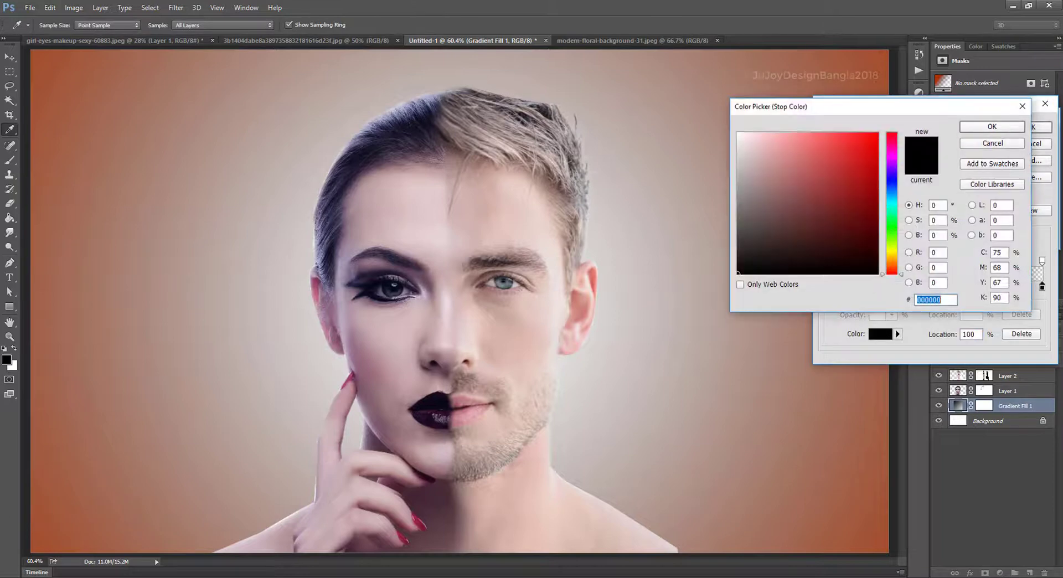
type("ffffff")
left_click(995, 127)
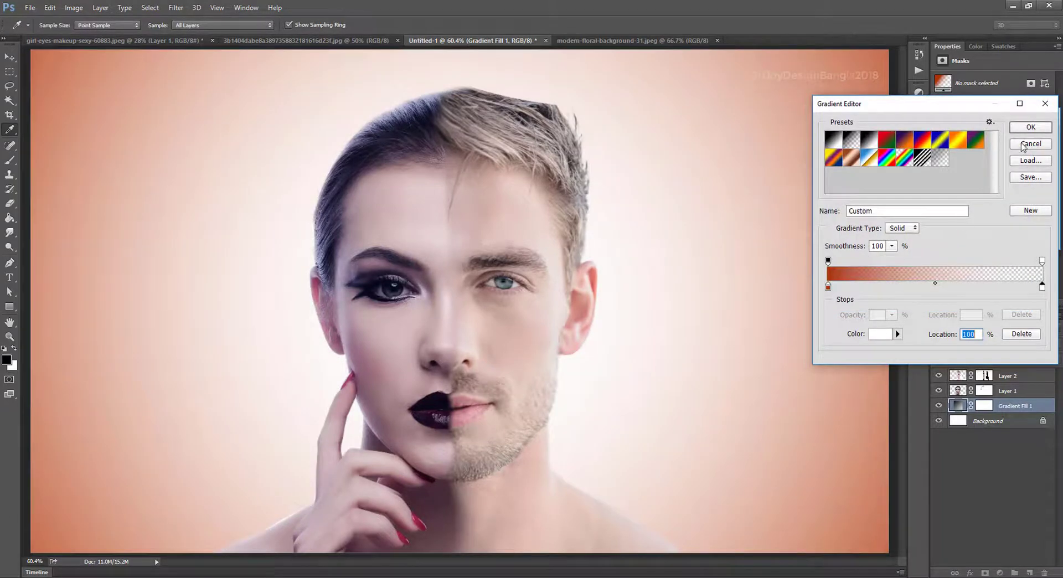
left_click(1023, 145)
left_click_drag(952, 211, 950, 211)
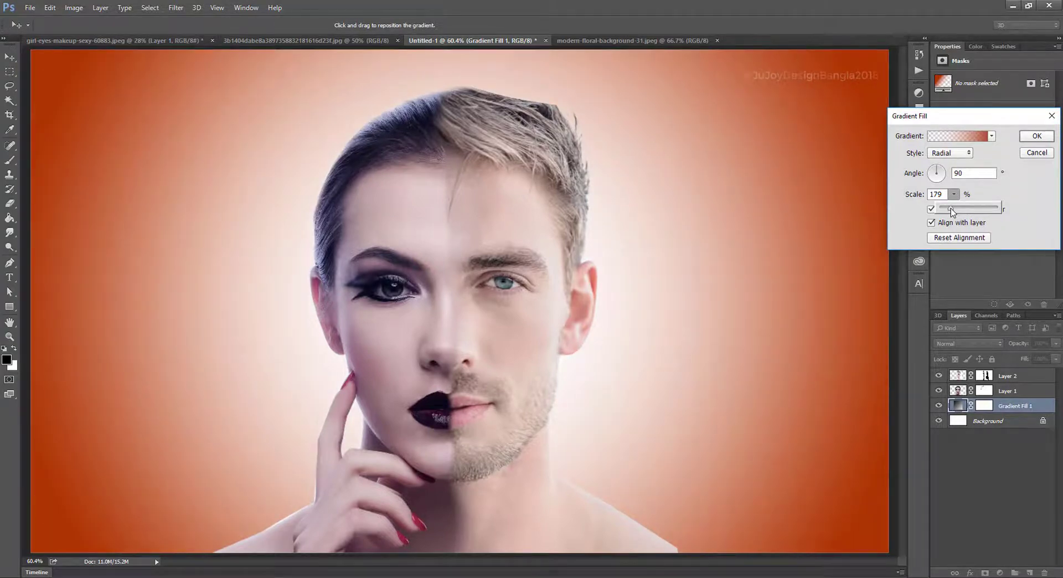
Change the left gradient stop to a deep plum dark purple (#310c22)
left_click(961, 136)
left_click(831, 292)
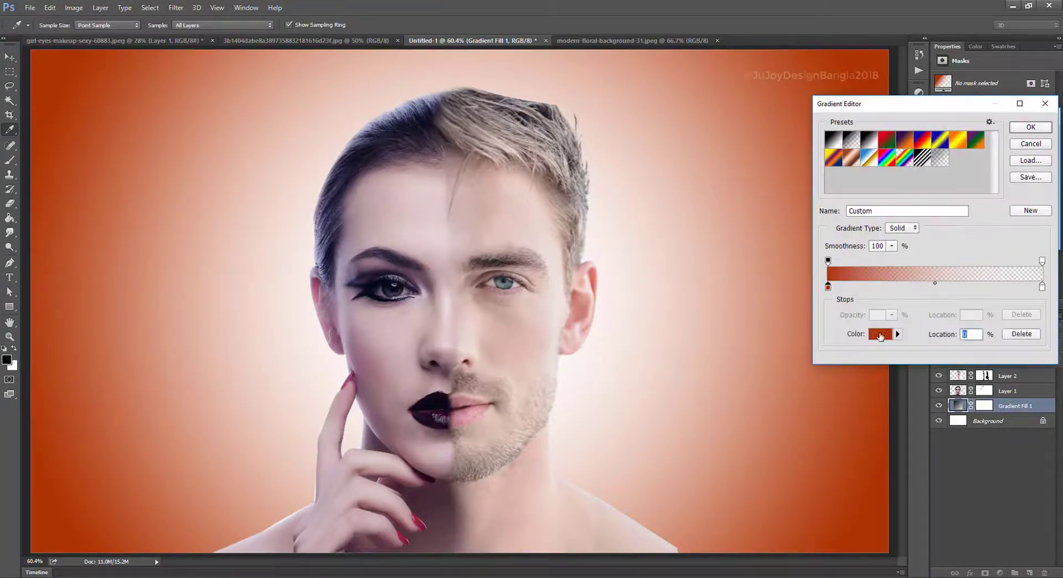
left_click(880, 333)
left_click(891, 185)
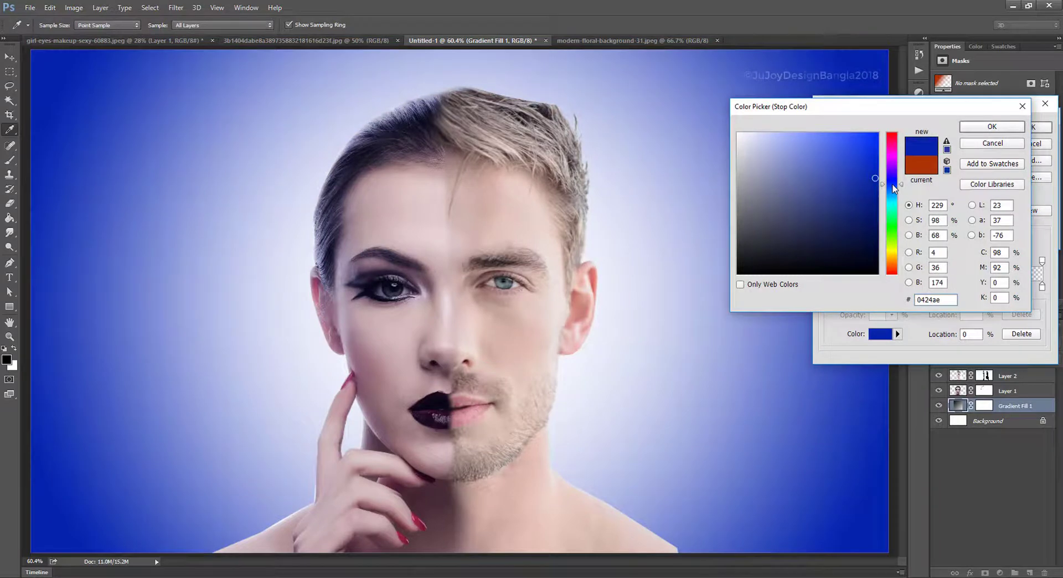
left_click_drag(892, 153, 892, 148)
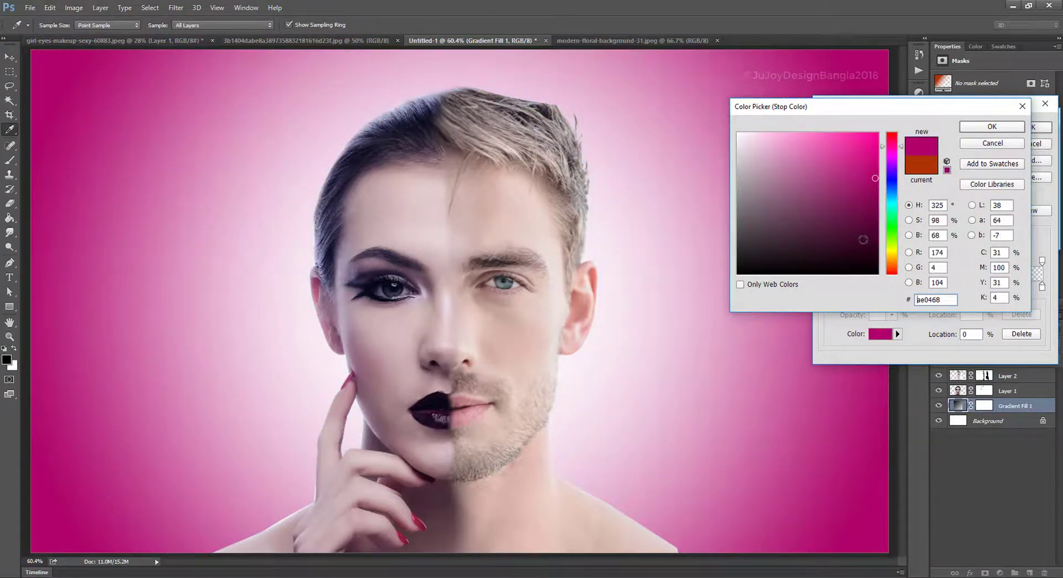
left_click(863, 239)
left_click_drag(821, 250, 842, 247)
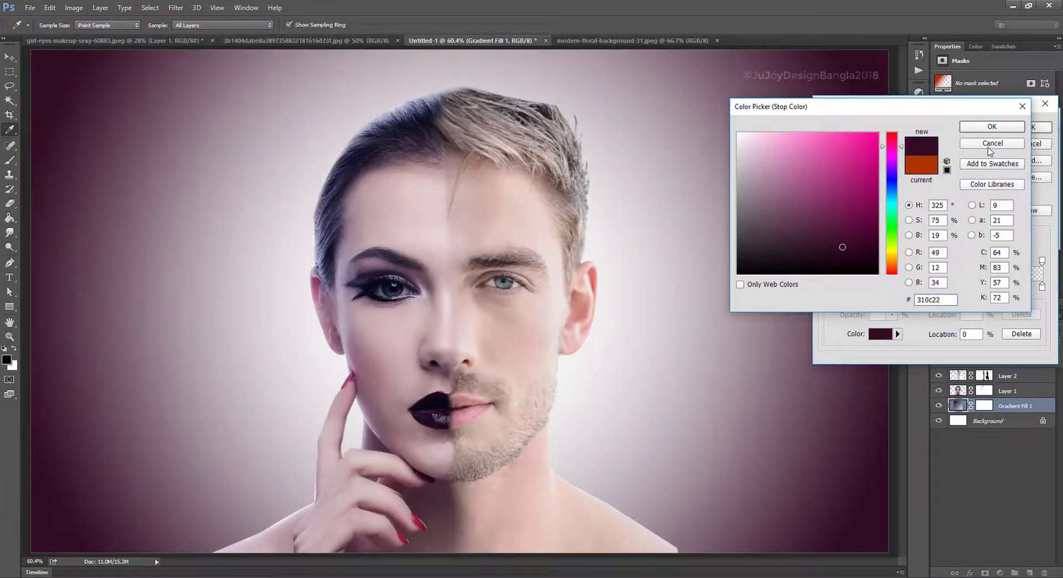
left_click(993, 128)
left_click(1034, 127)
Set the radial gradient scale to 179% and apply the gradient fill
left_click(954, 194)
left_click_drag(959, 208, 954, 209)
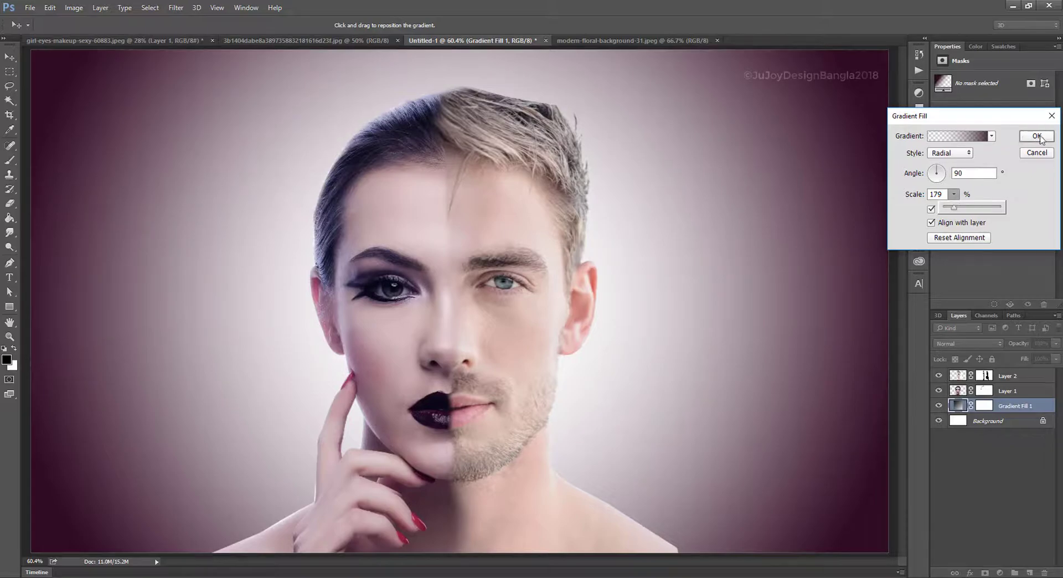
left_click(1036, 136)
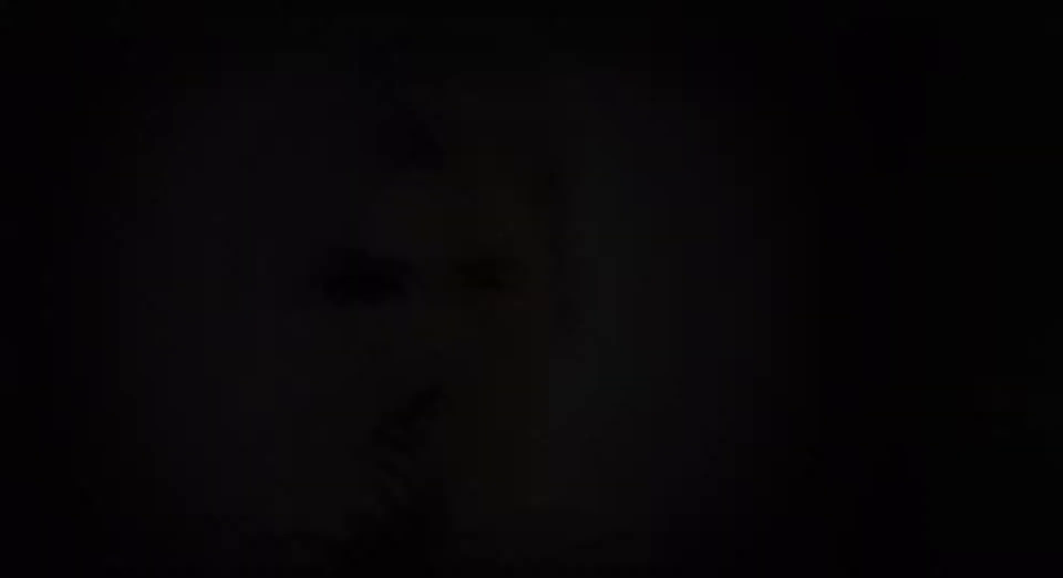